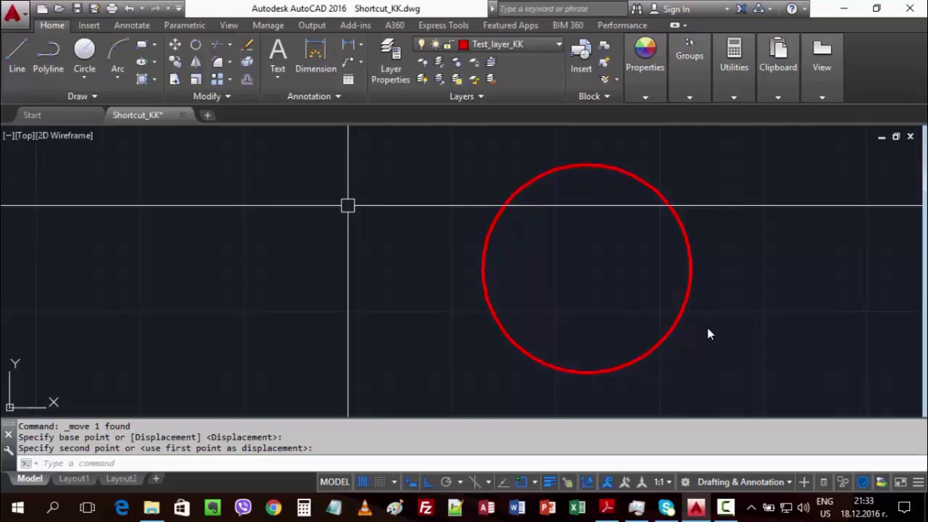
Move the red circle on Test_layer_KK to the left side of the drawing with the M alias
type("m")
key("Return")
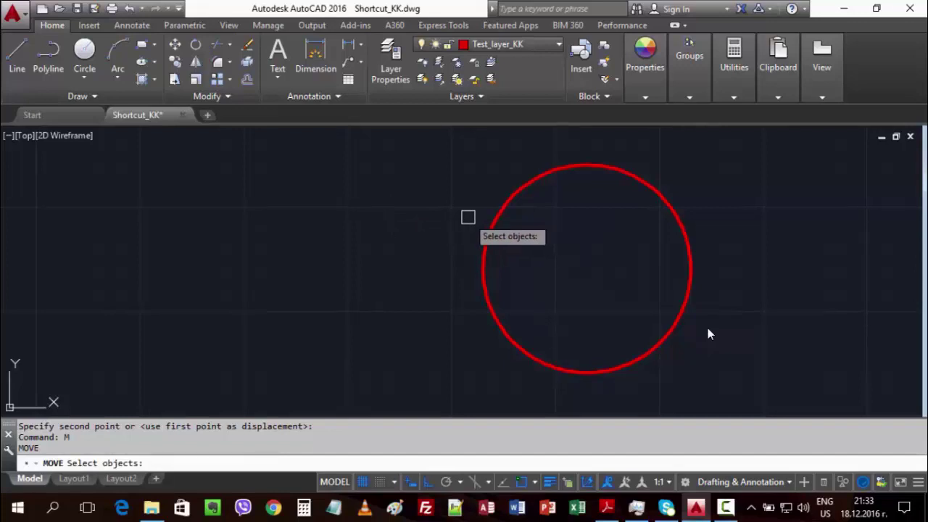
left_click(496, 206)
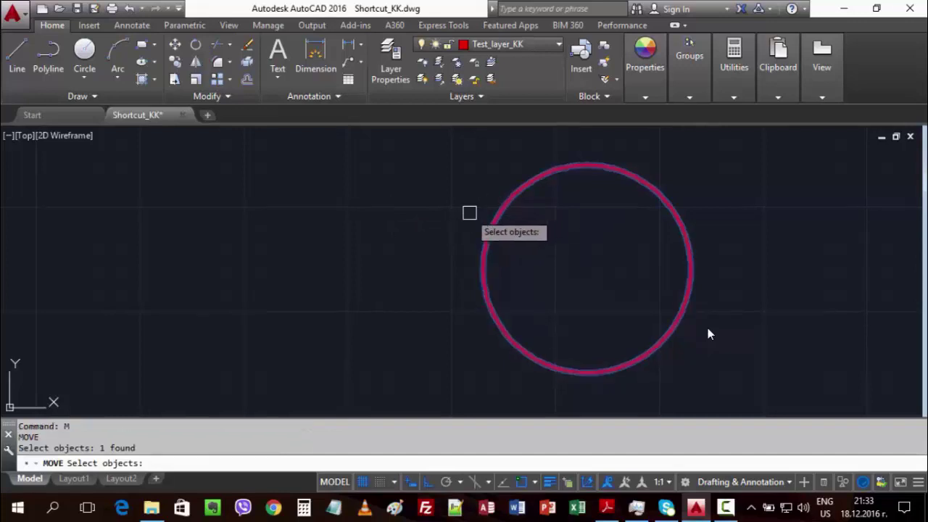
key("Return")
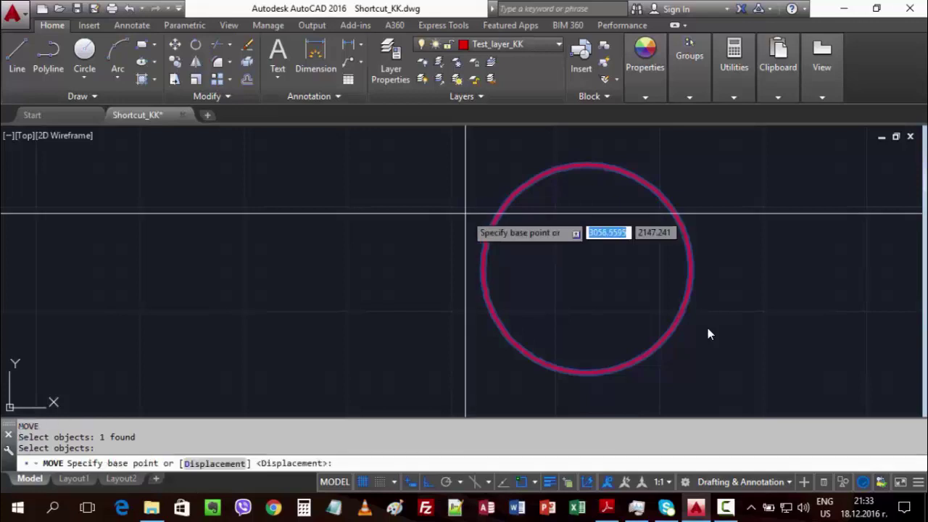
left_click(468, 210)
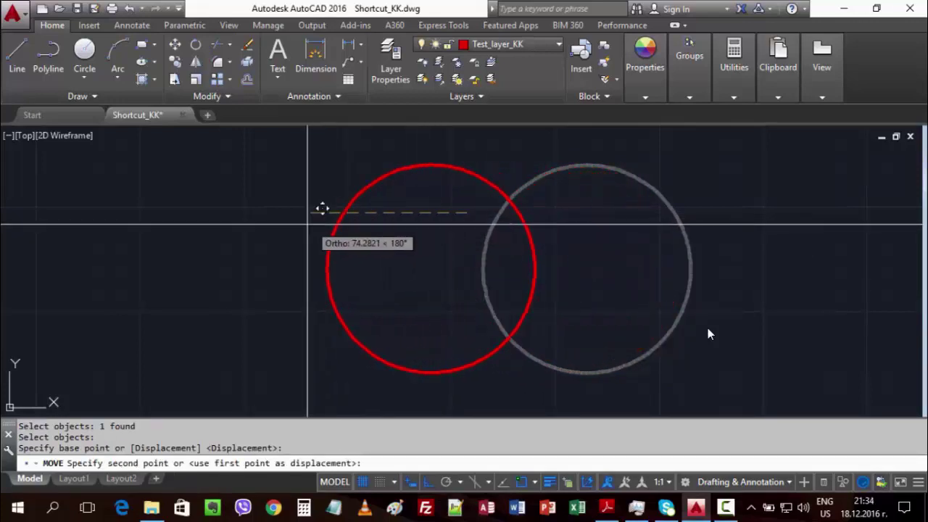
left_click(180, 216)
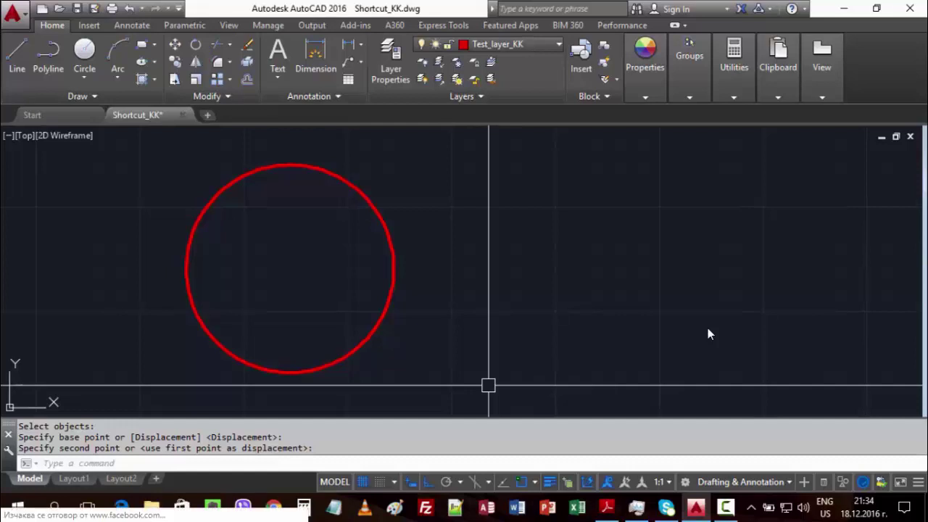
Draw a second red circle of radius about 47.43 overlapping the first circle's lower right
type("c")
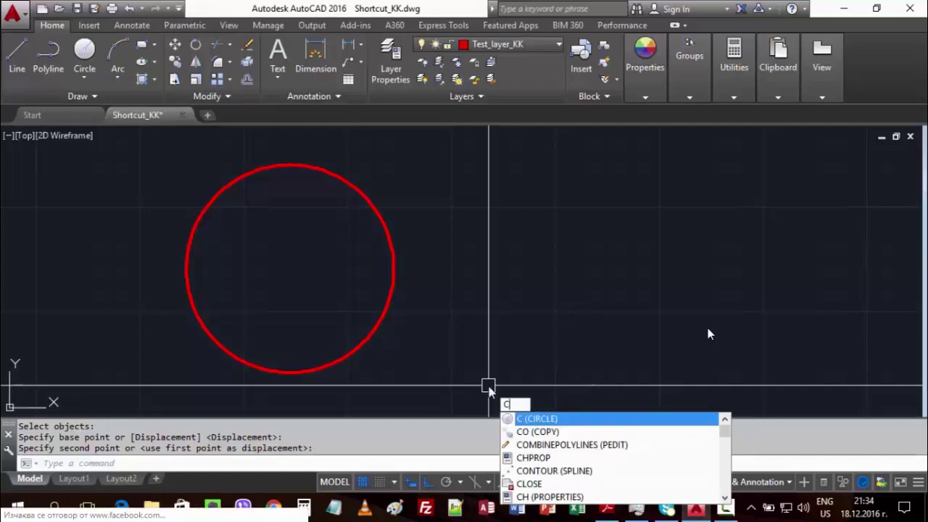
key("Return")
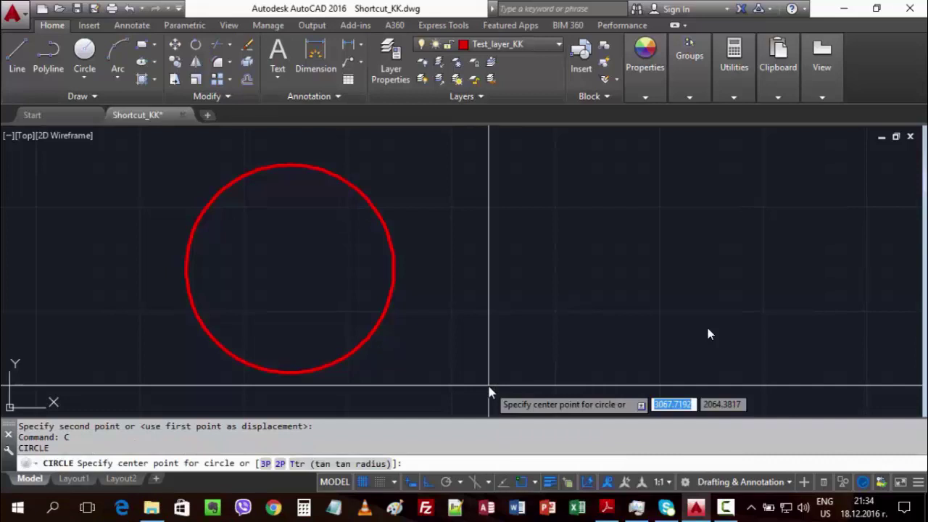
left_click(363, 313)
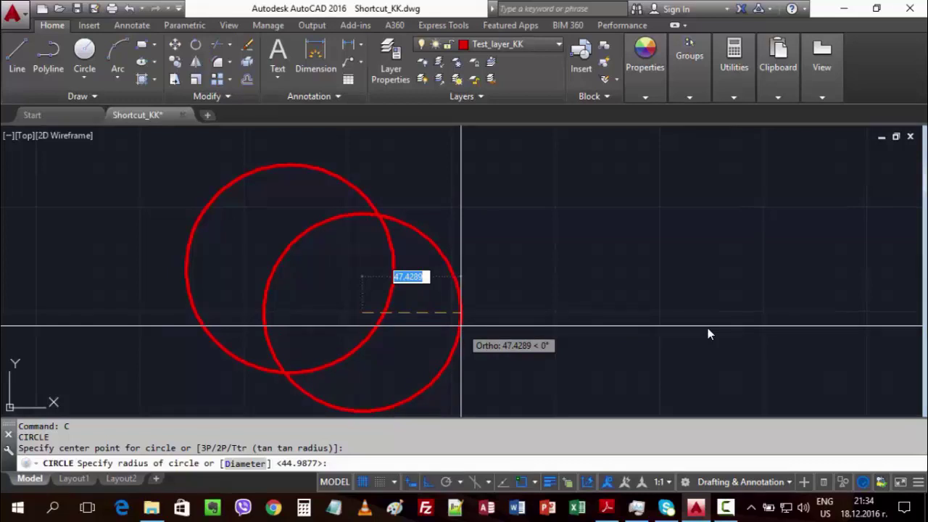
left_click(461, 326)
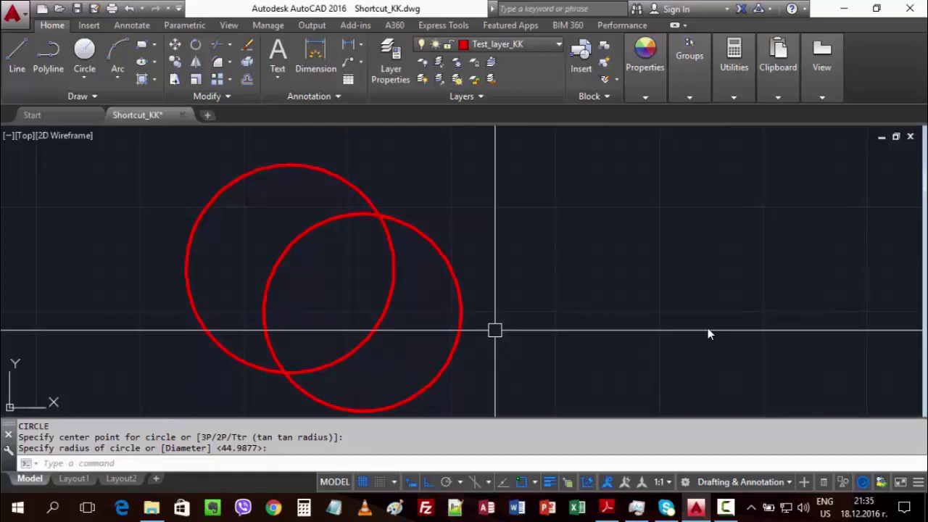
Copy the second circle to two overlapping positions on the right with CO, then cancel a repeat copy
type("c")
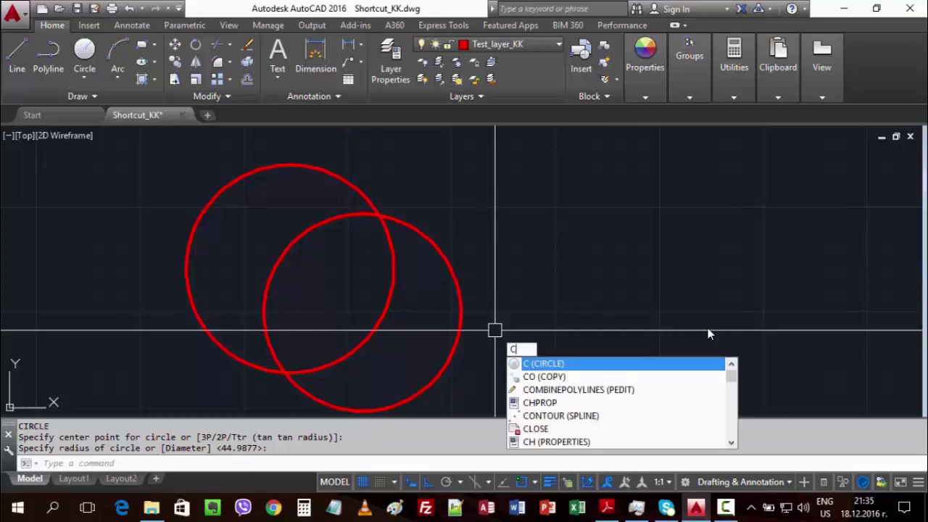
type("o")
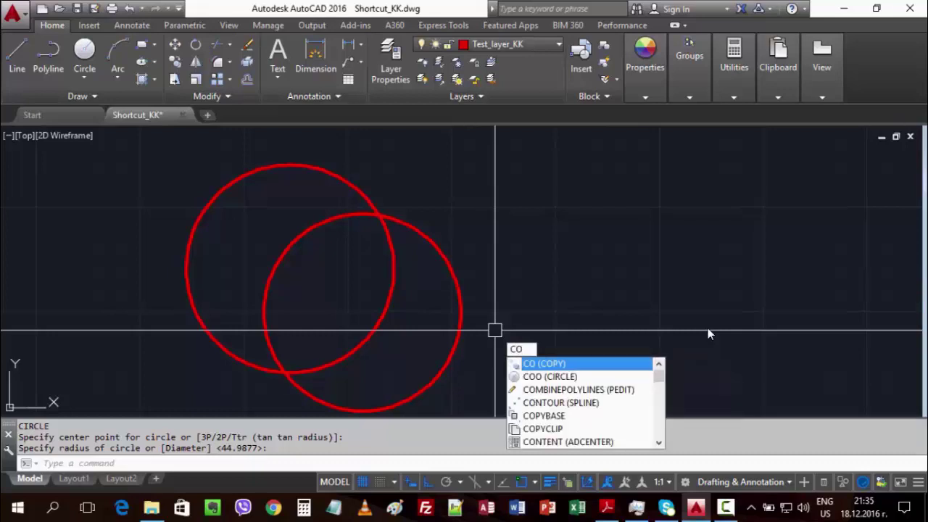
key("Return")
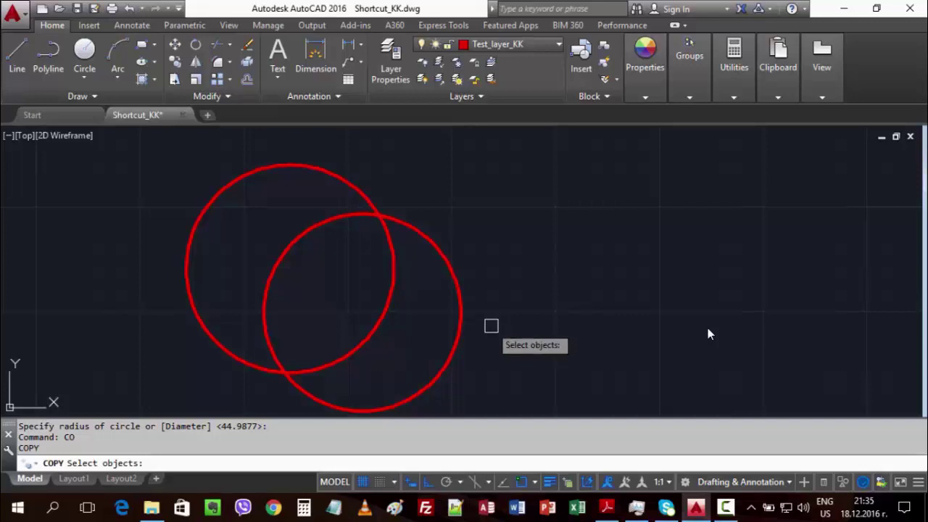
left_click(458, 312)
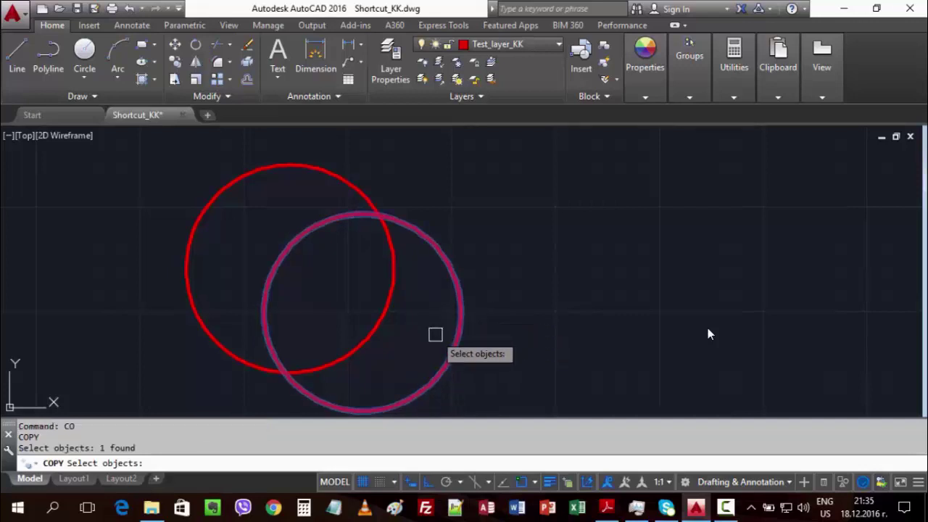
key("Return")
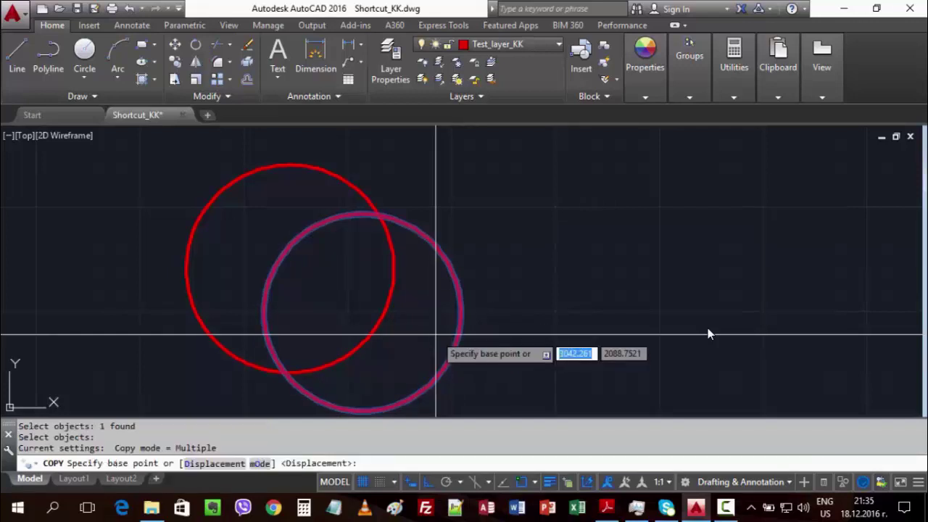
left_click(420, 334)
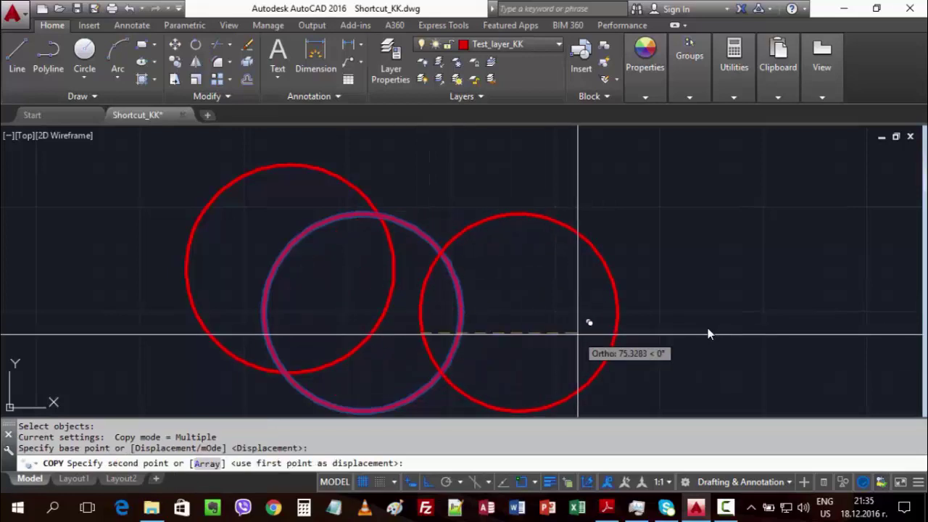
left_click(653, 334)
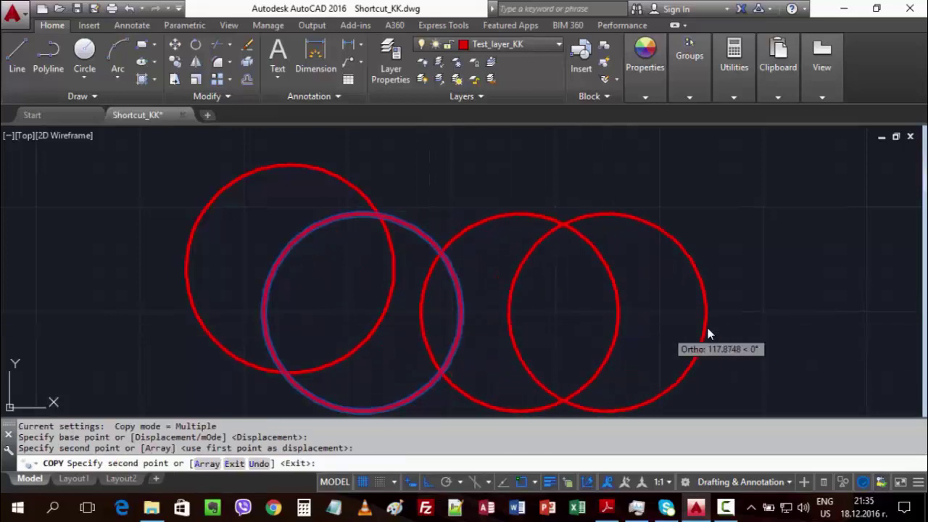
left_click(736, 334)
key("Return")
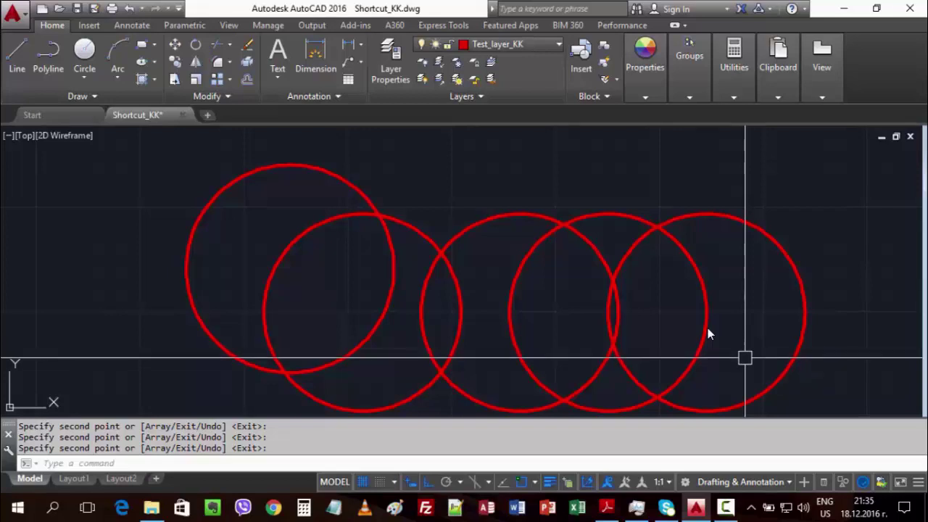
type("CO")
key("Return")
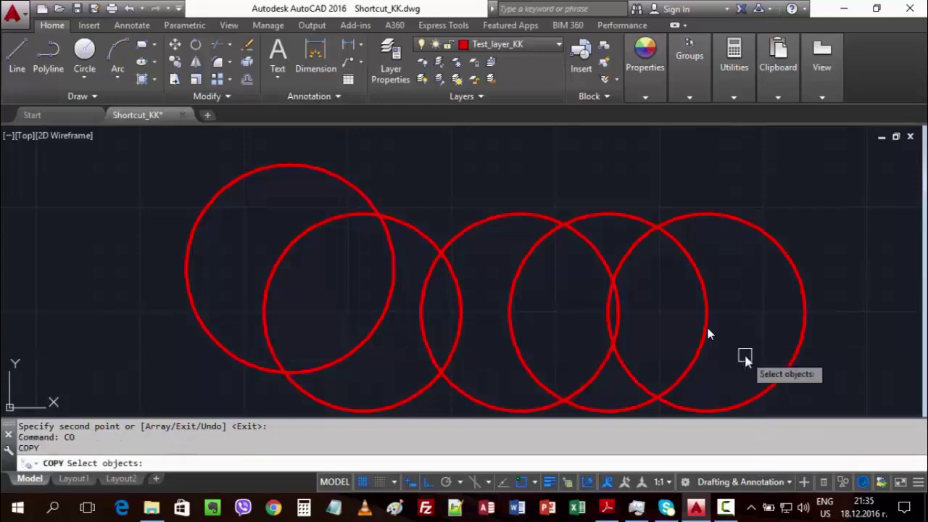
key("Escape")
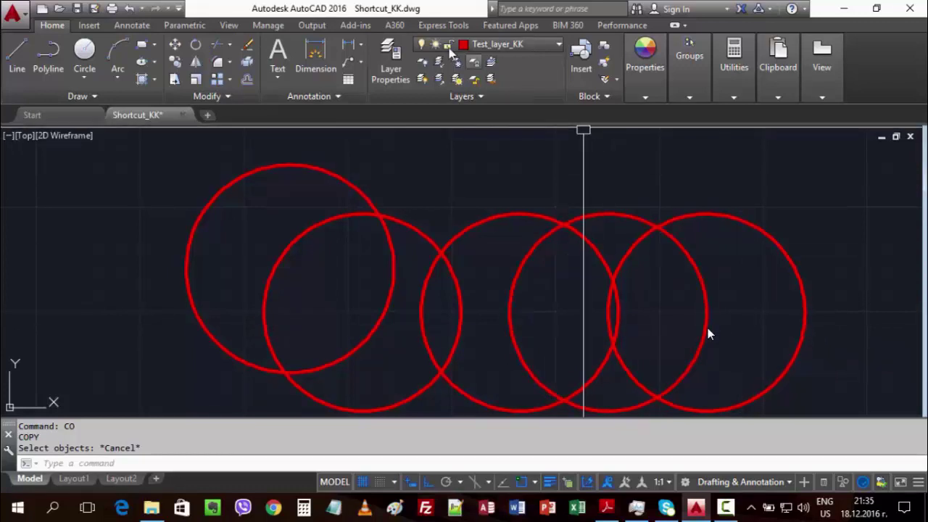
Open the Command Aliases editor from the Express Tools tab
left_click(444, 27)
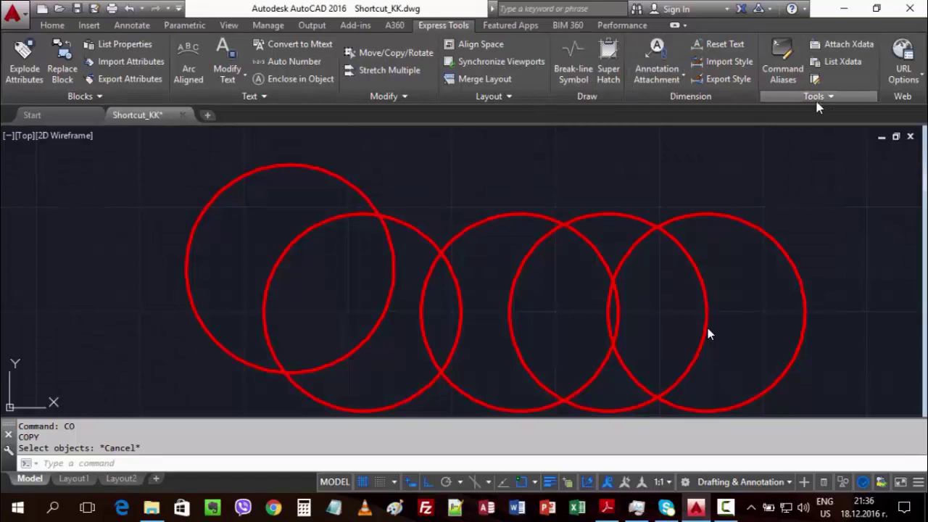
left_click(796, 70)
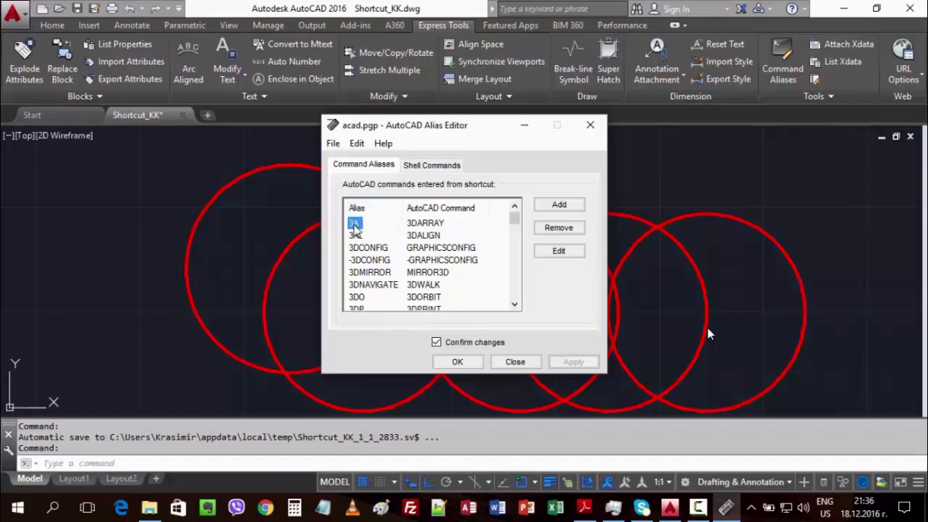
Browse the alias list from 3A and 3DNAVIGATE down to C for CIRCLE
left_click(438, 229)
left_click(359, 289)
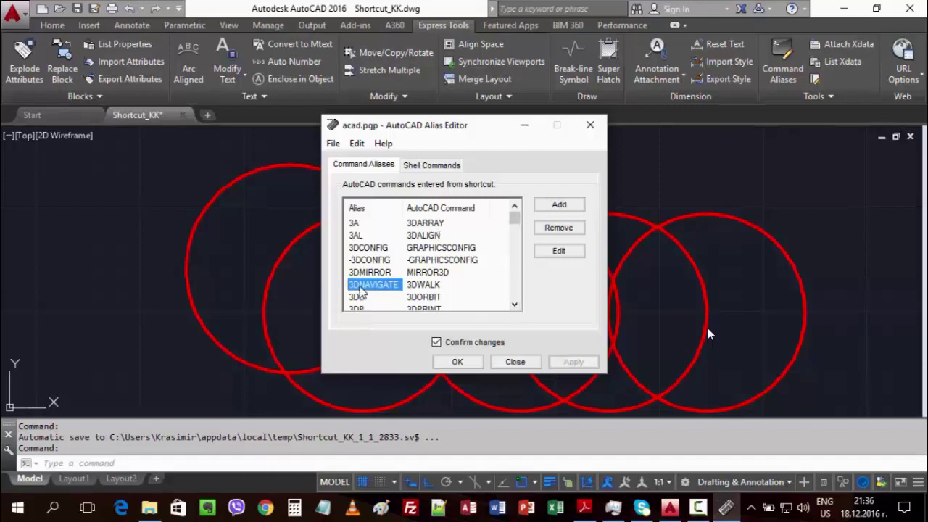
key("c")
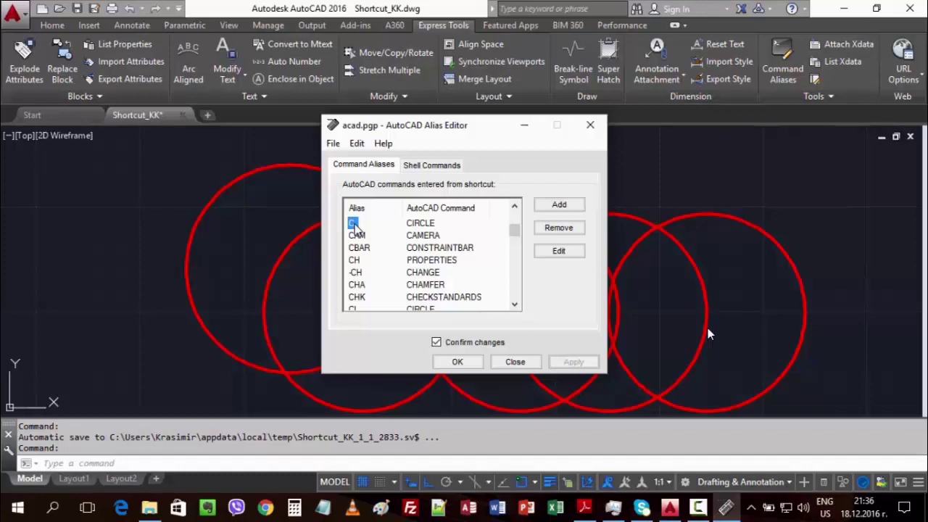
left_click(427, 229)
Scroll through the list and select the CO alias for COPY
left_click(515, 305)
left_click(515, 305)
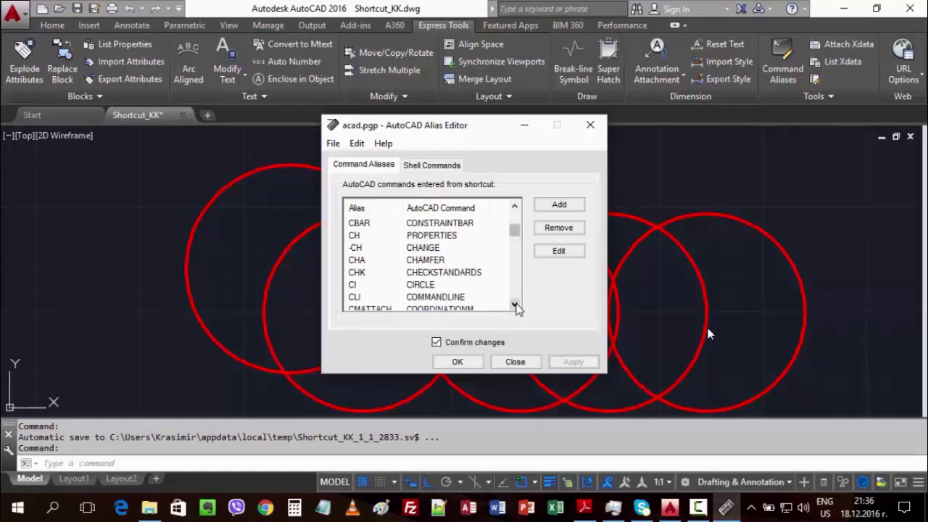
double_click(515, 304)
left_click(514, 304)
left_click(515, 304)
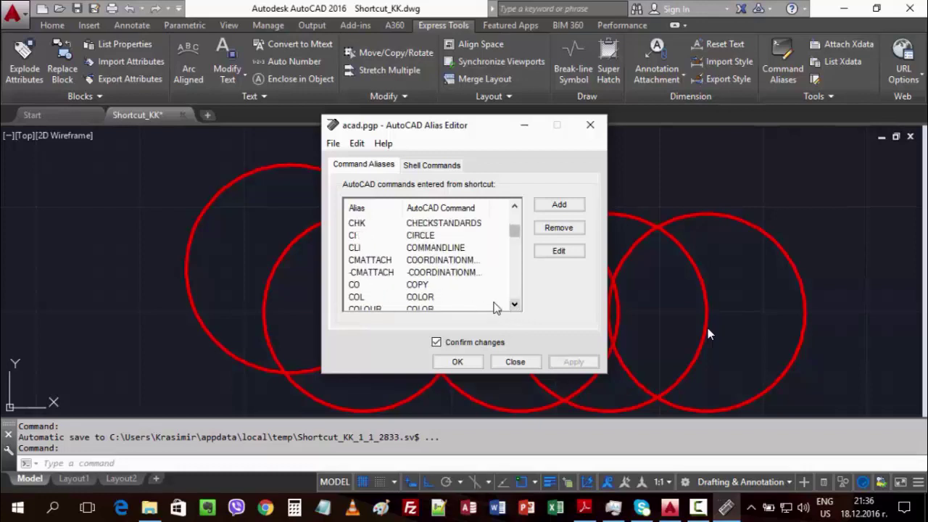
left_click(356, 287)
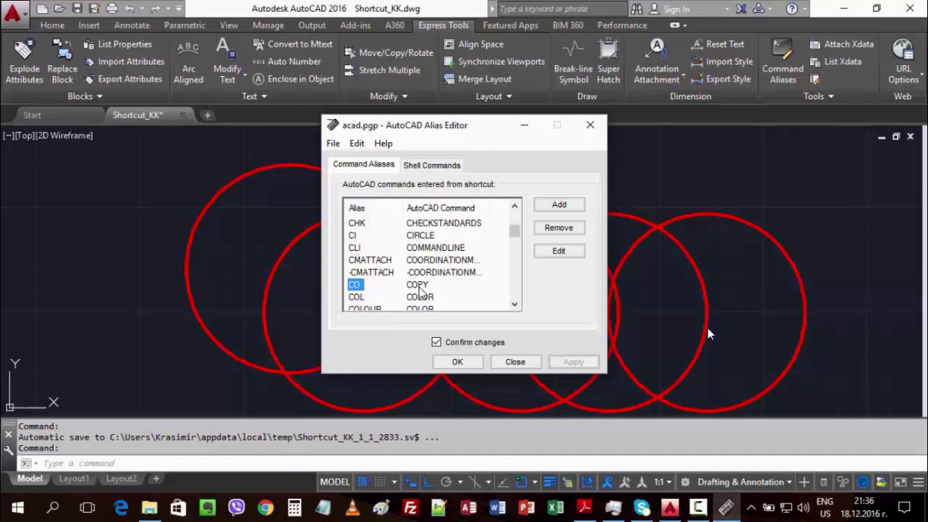
left_click(515, 209)
left_click(516, 209)
left_click(516, 210)
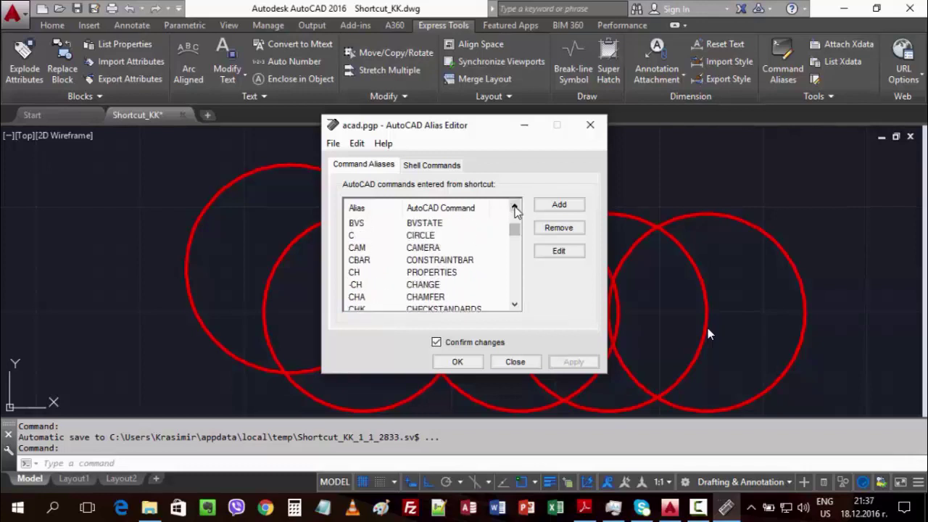
Remove the C alias for CIRCLE and accept the restored default alias notice
left_click(351, 237)
left_click(559, 228)
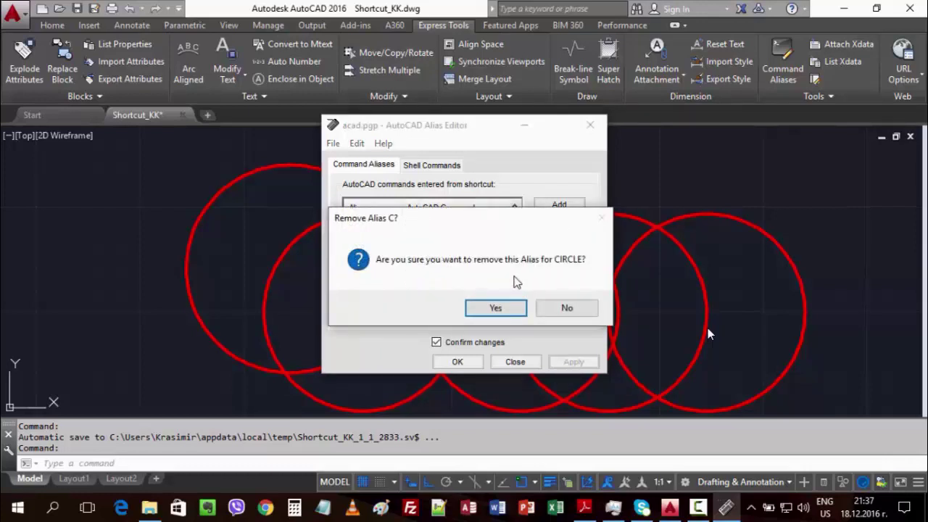
left_click(497, 306)
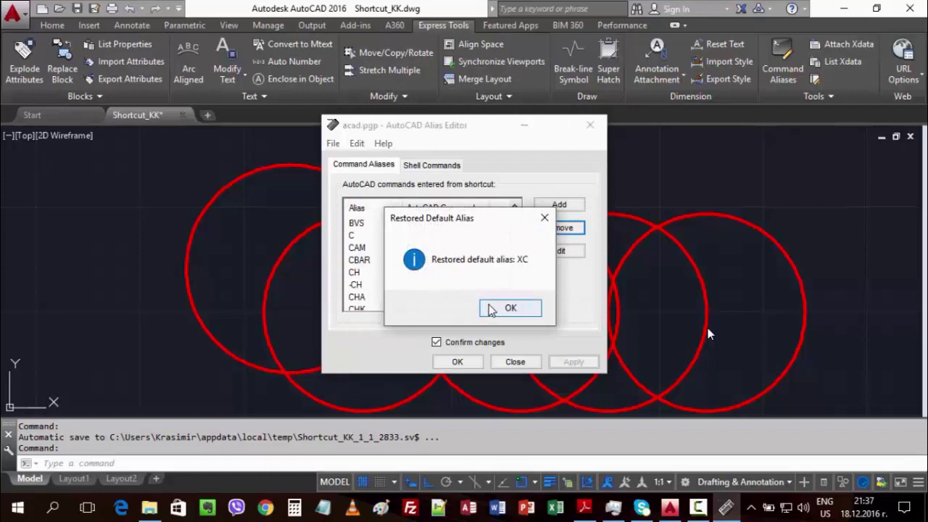
left_click(490, 310)
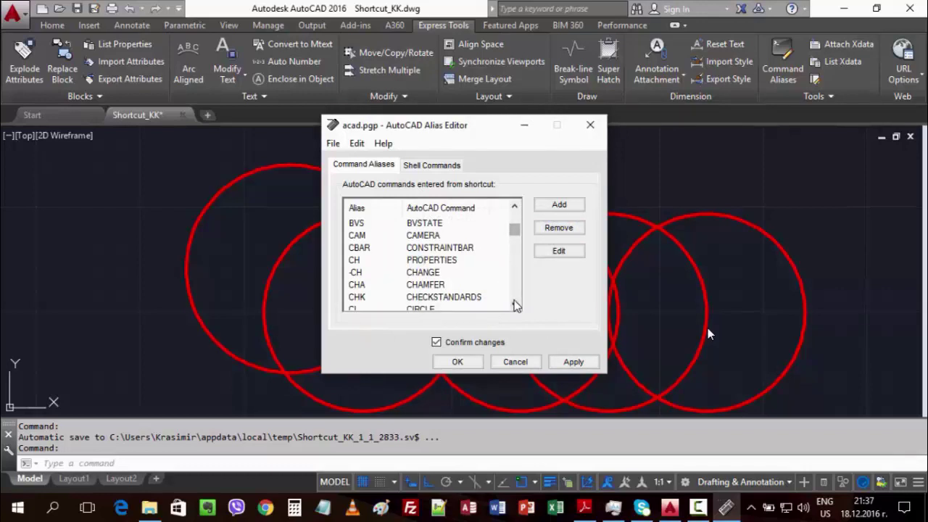
Scroll past the CI alias and open the CO (COPY) alias in Edit Command Alias
left_click(515, 306)
left_click(515, 305)
left_click(514, 305)
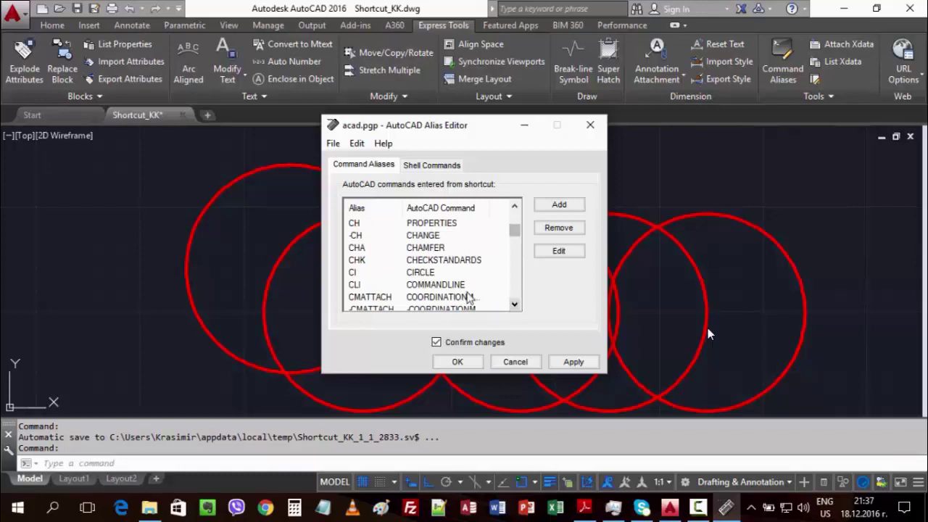
left_click(355, 272)
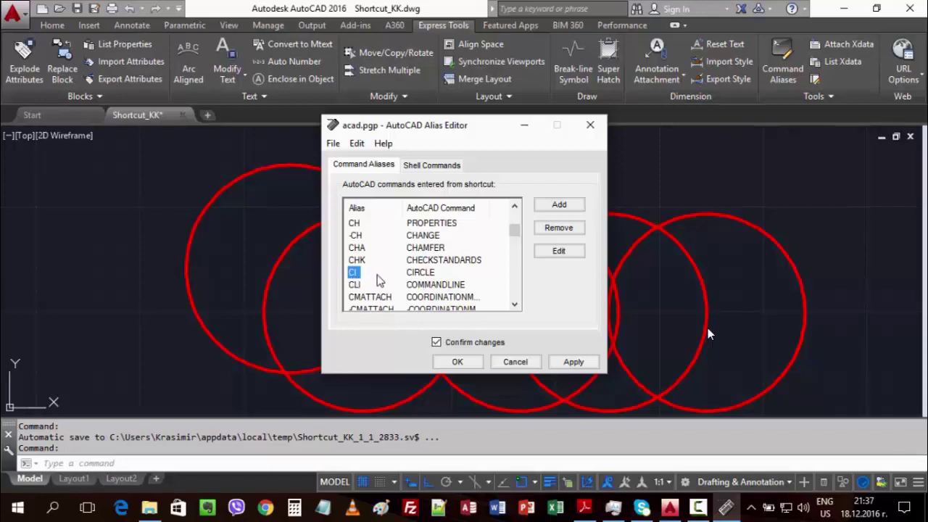
left_click(515, 305)
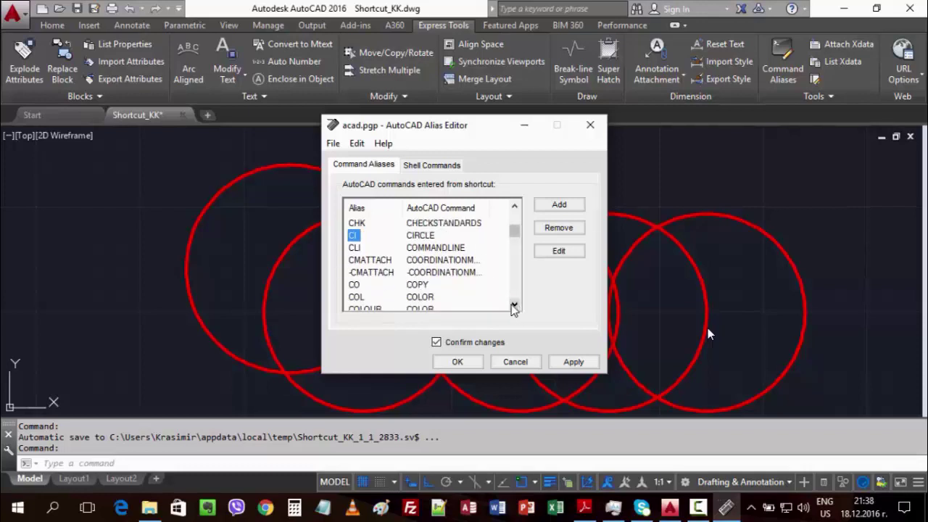
left_click(355, 286)
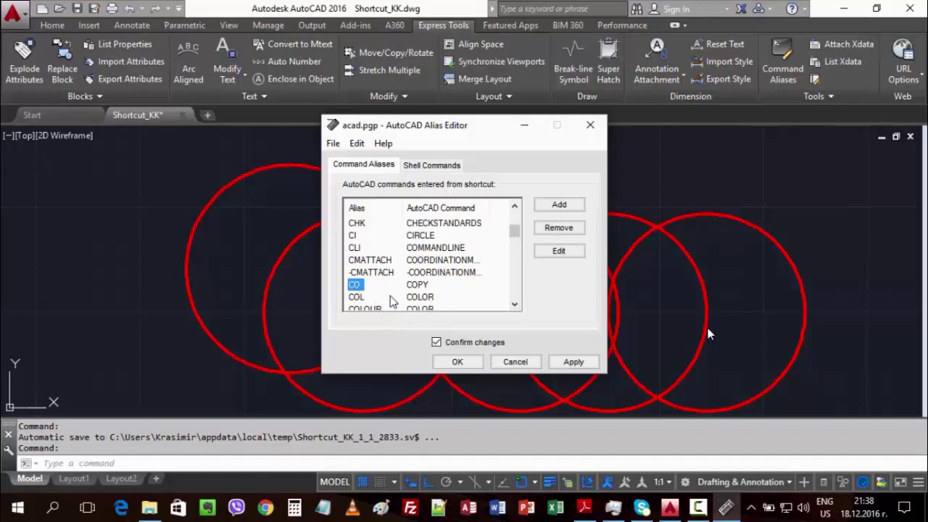
left_click(552, 255)
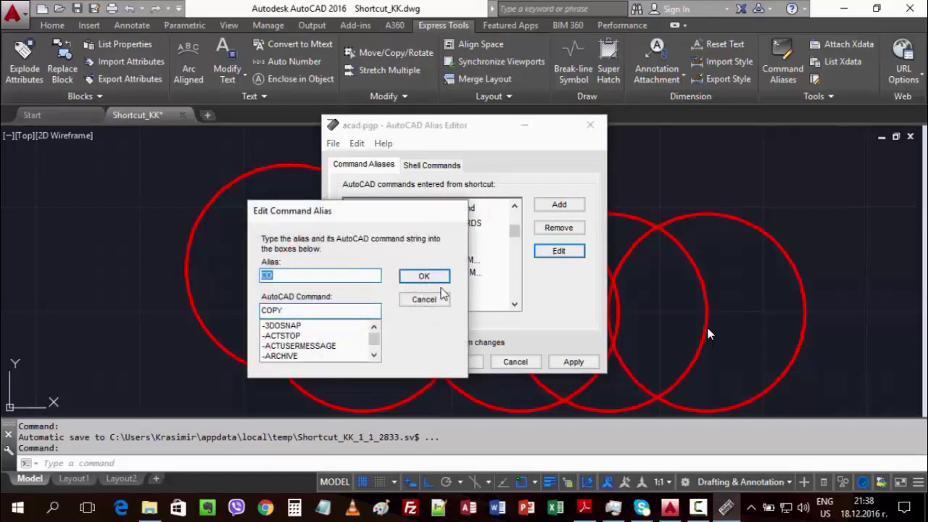
Shorten the alias name from CO to C so C now runs COPY
left_click(307, 275)
key("BackSpace")
left_click(423, 276)
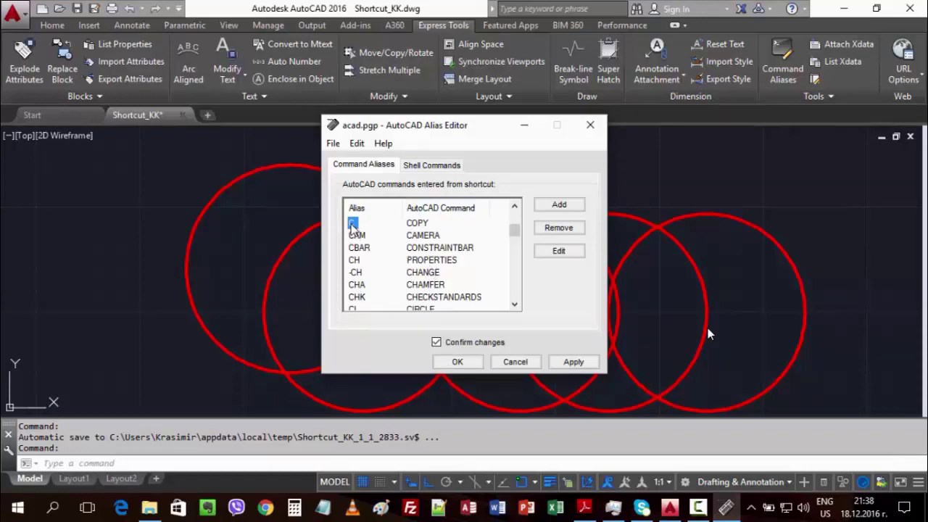
left_click(425, 235)
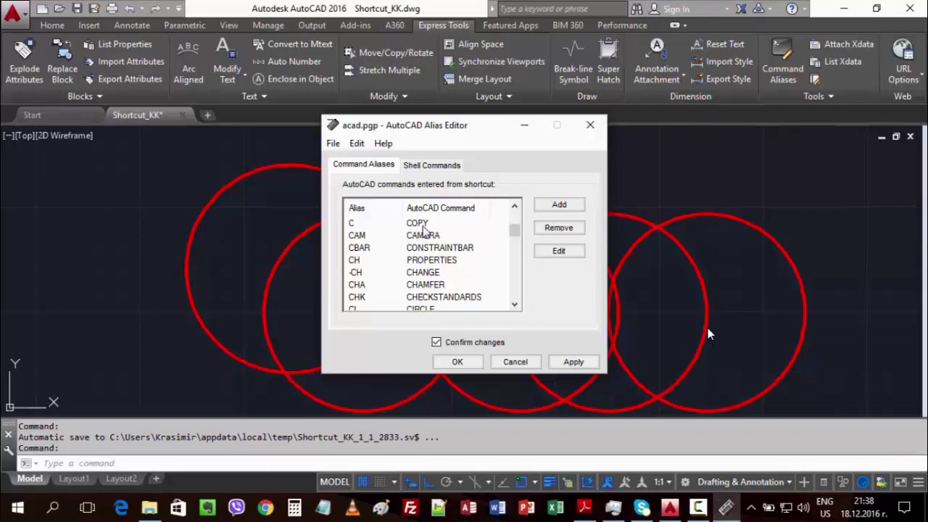
double_click(514, 304)
left_click(349, 285)
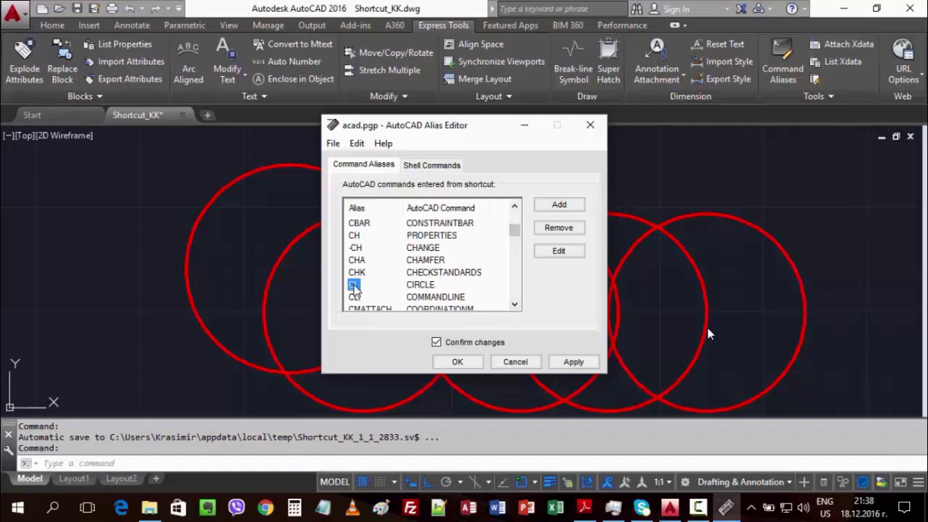
double_click(514, 305)
left_click(515, 306)
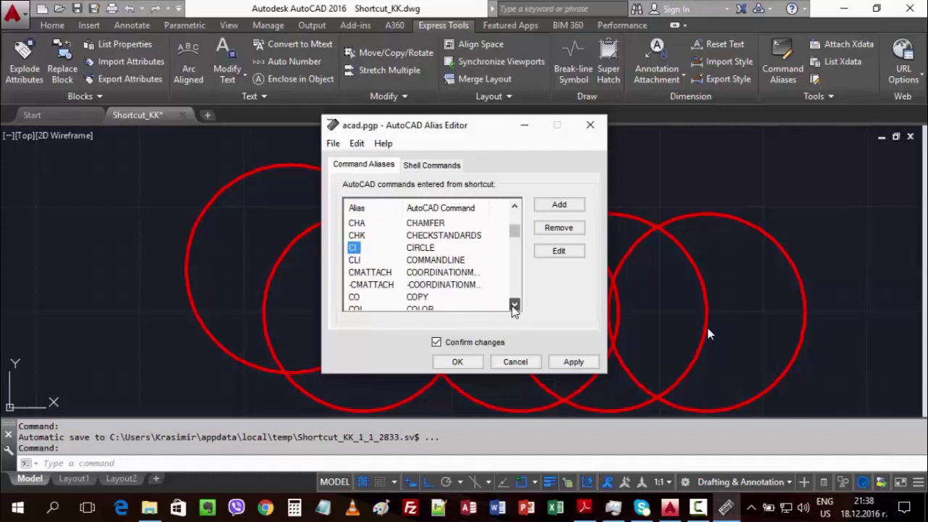
left_click(515, 305)
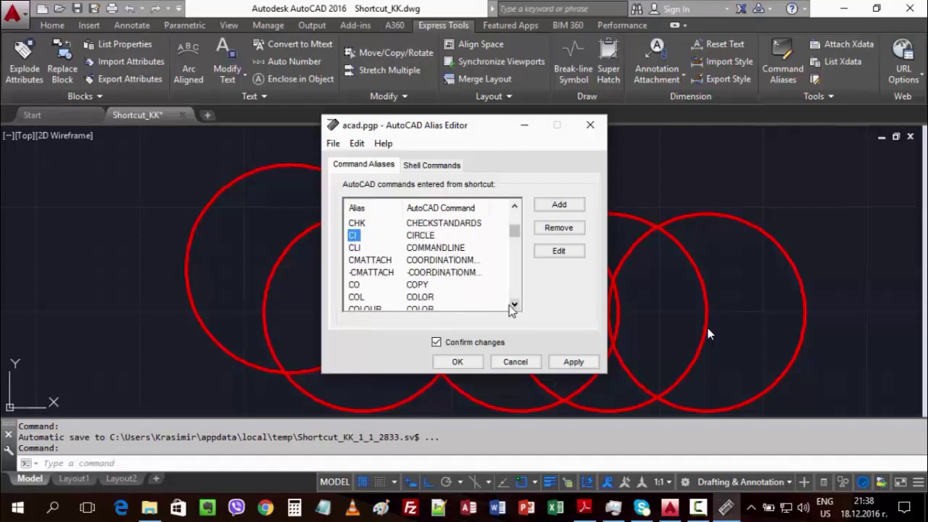
left_click(359, 287)
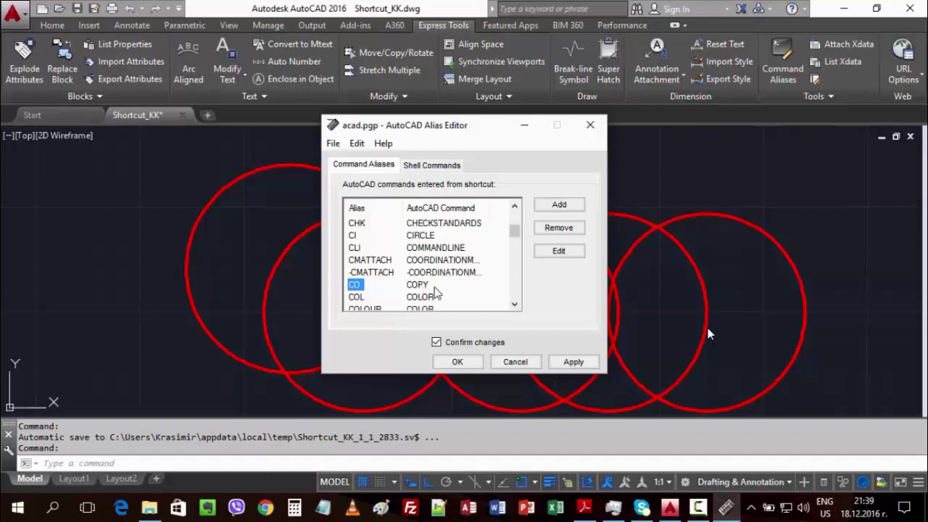
Apply the alias changes, overwrite acad.pgp, acknowledge the saved message and close the editor
left_click(577, 364)
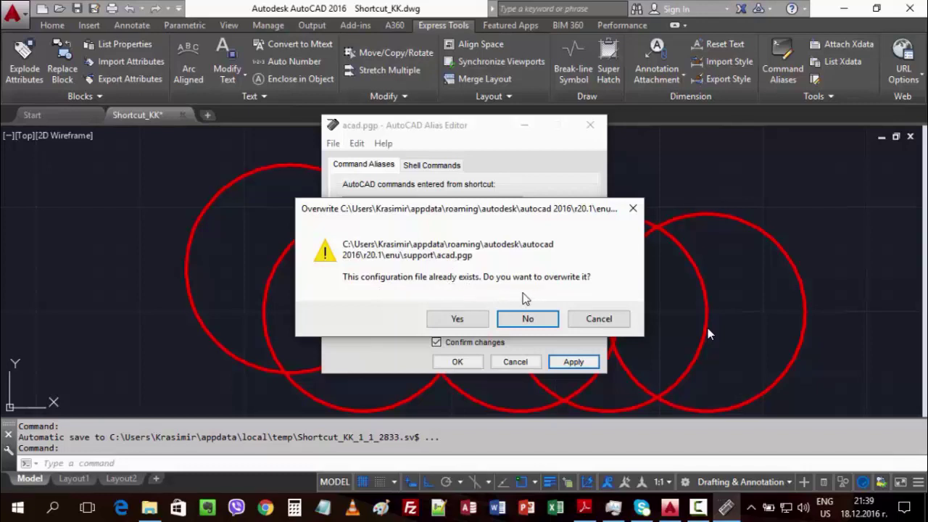
left_click(455, 320)
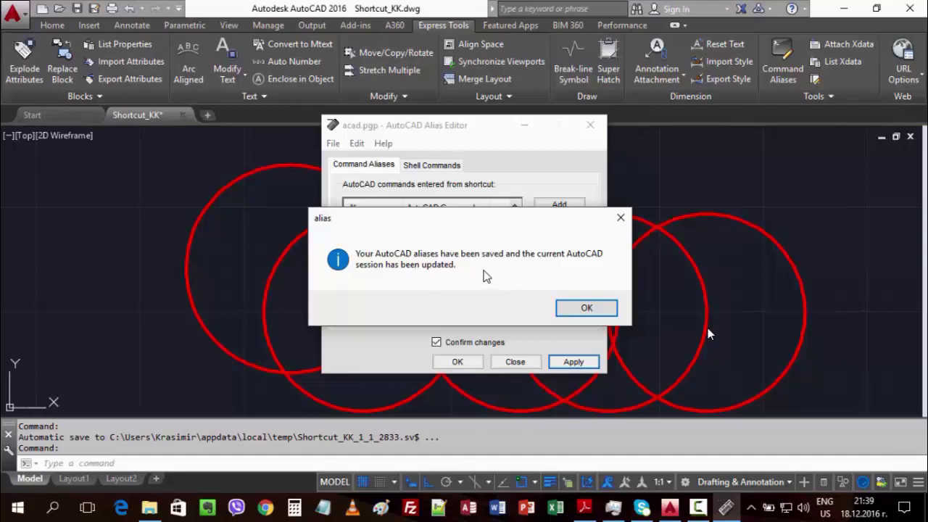
left_click(587, 309)
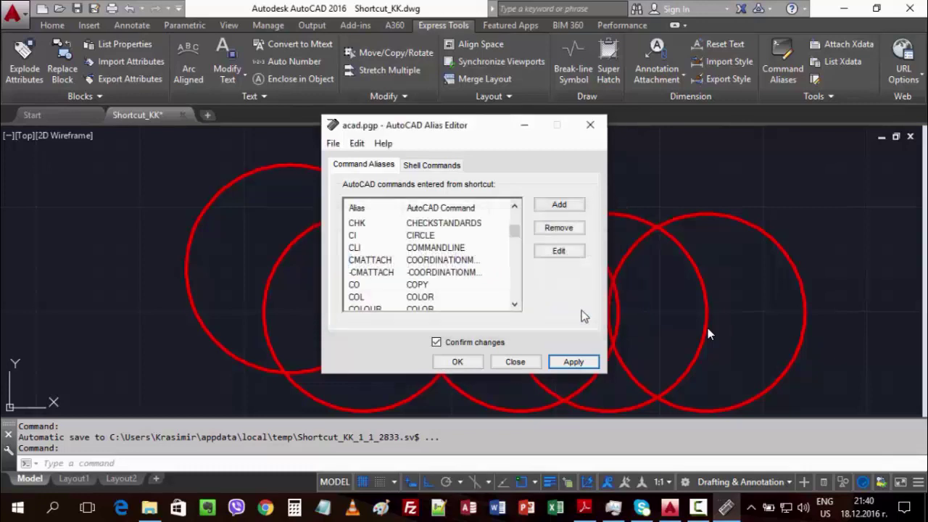
left_click(520, 361)
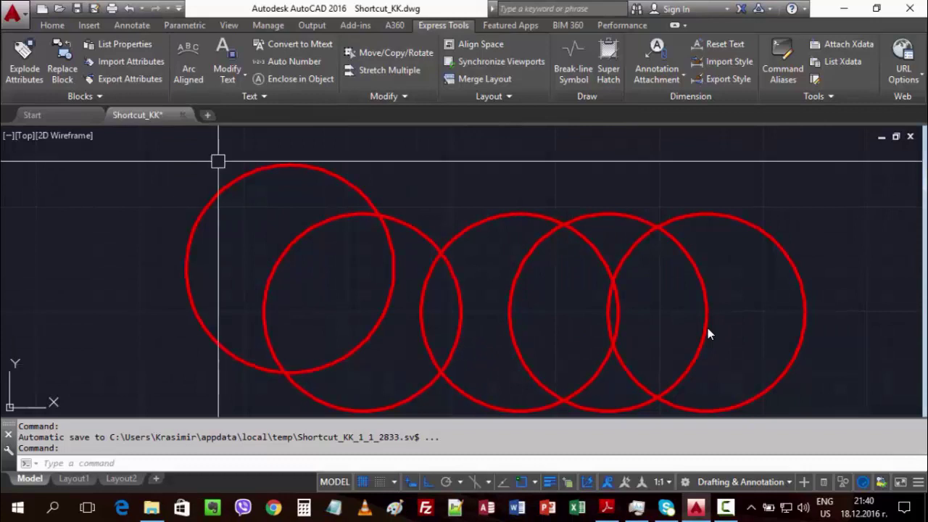
Copy the leftmost circle four times across to the right using the new C alias
left_click(232, 179)
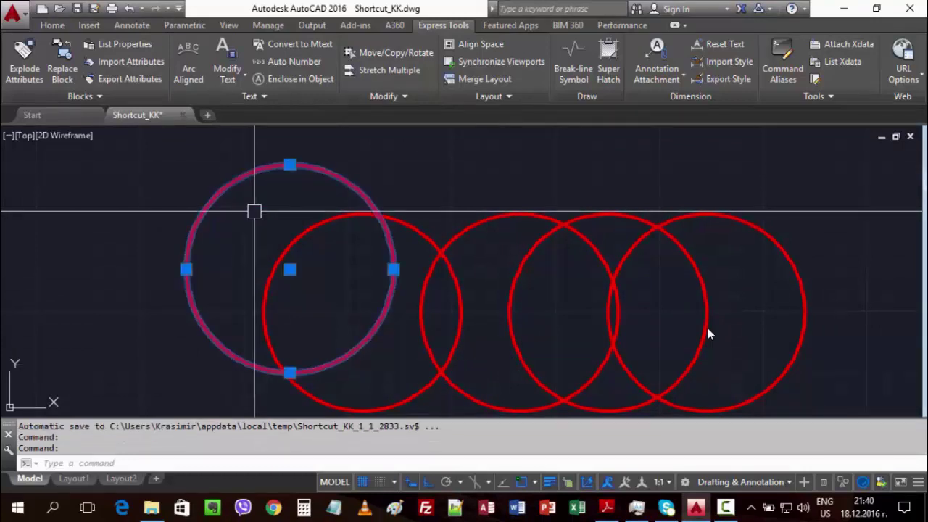
type("c")
type("co")
key("Return")
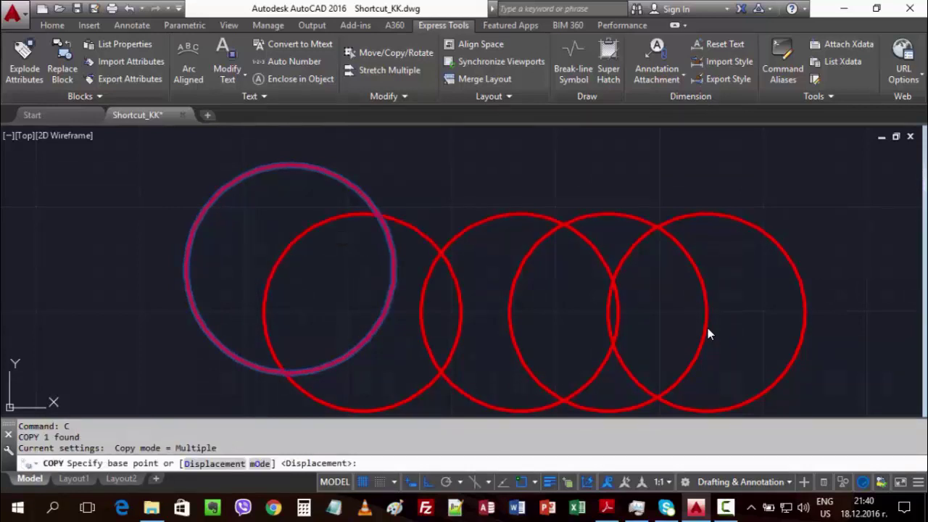
left_click(251, 214)
left_click(415, 201)
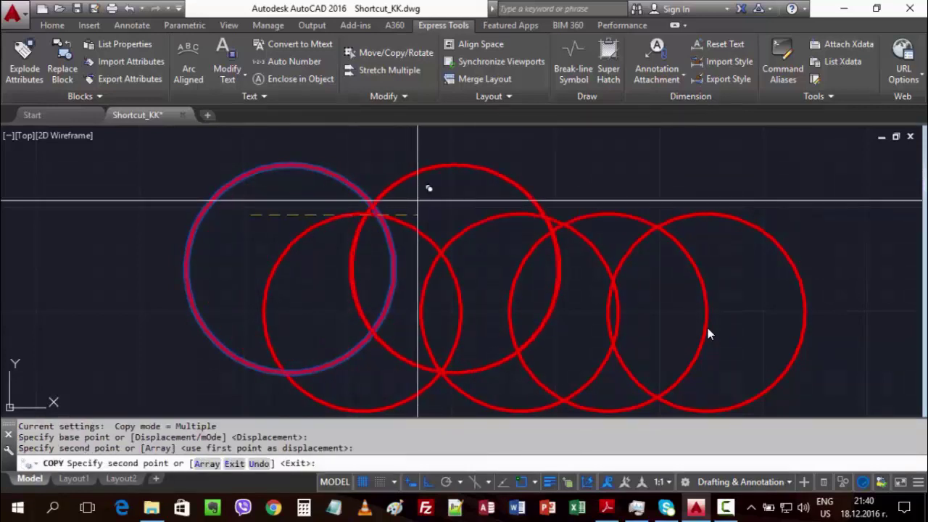
left_click(575, 202)
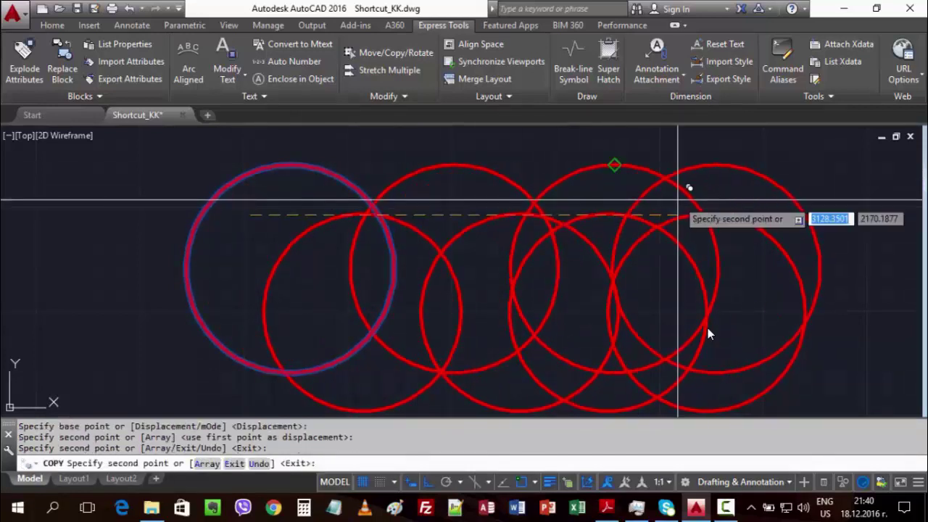
left_click(734, 201)
left_click(771, 214)
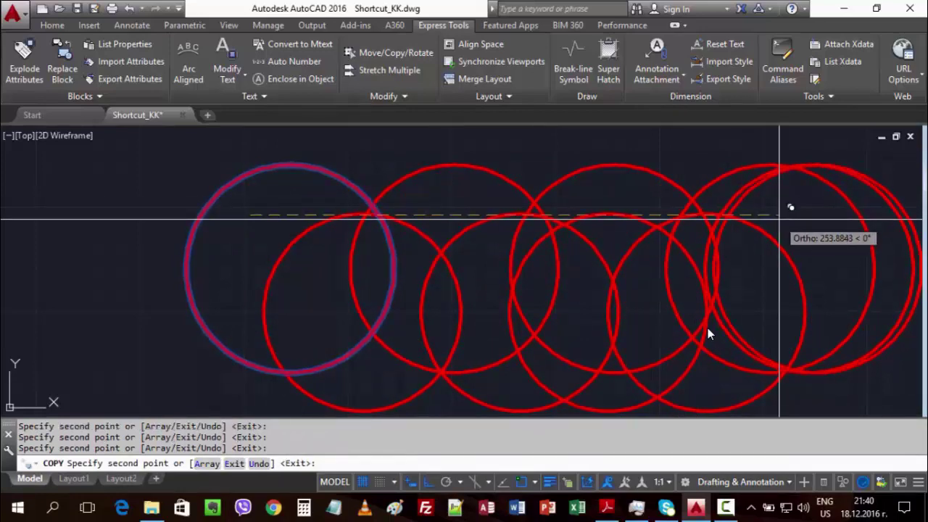
key("Return")
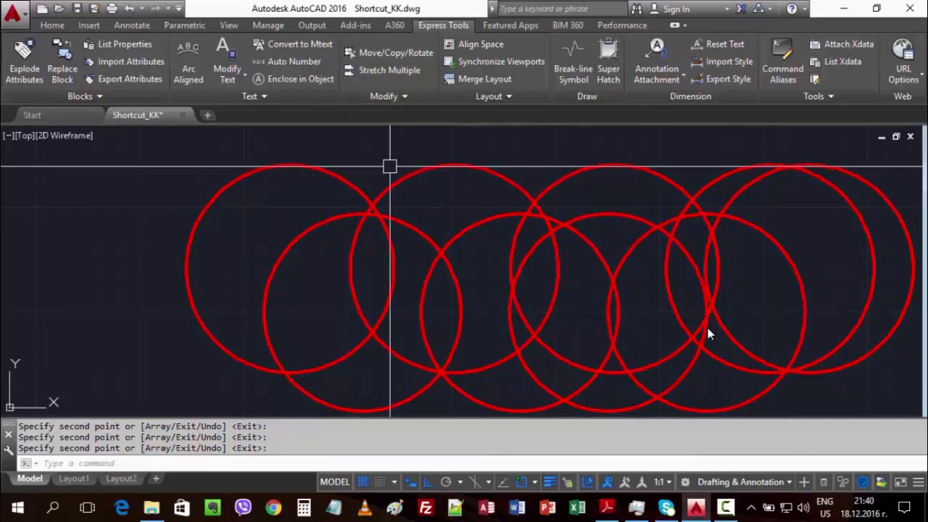
Copy the leftmost circle once more to the left with CO
type("co")
key("Return")
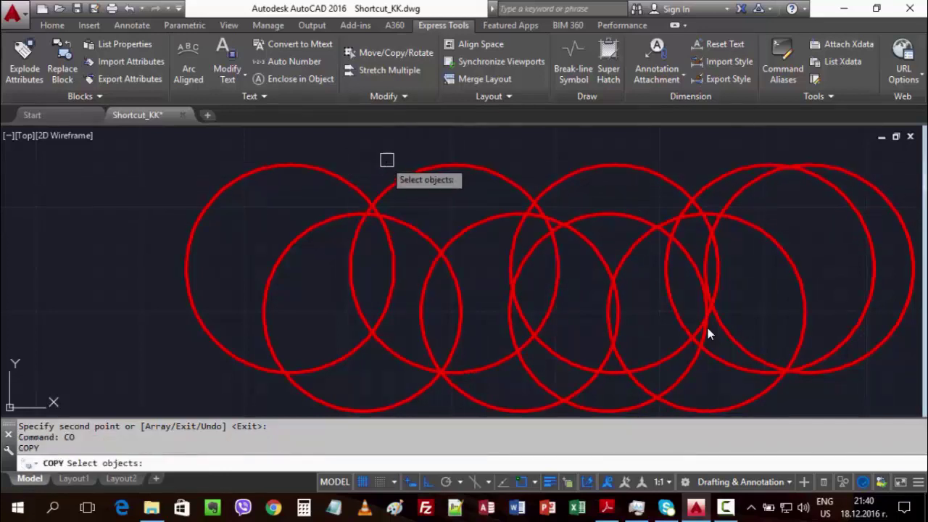
left_click(348, 182)
key("Return")
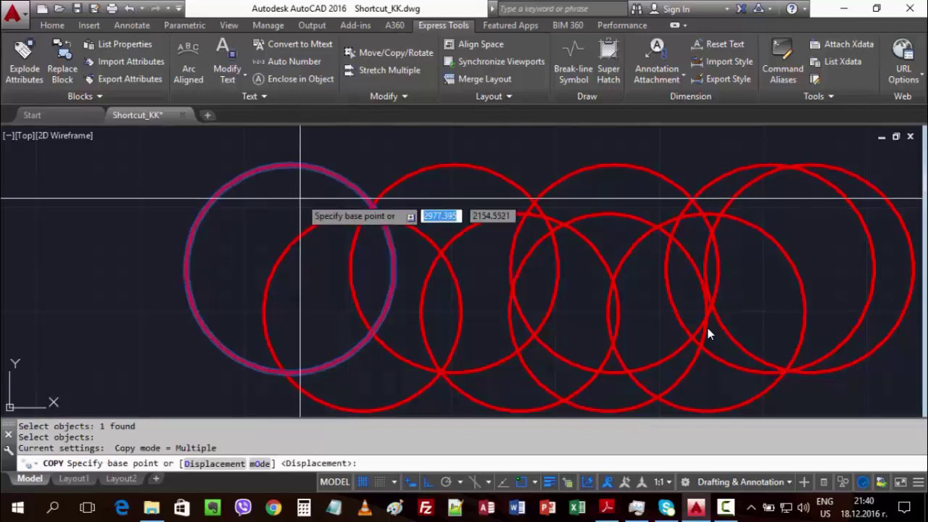
left_click(300, 198)
left_click(232, 198)
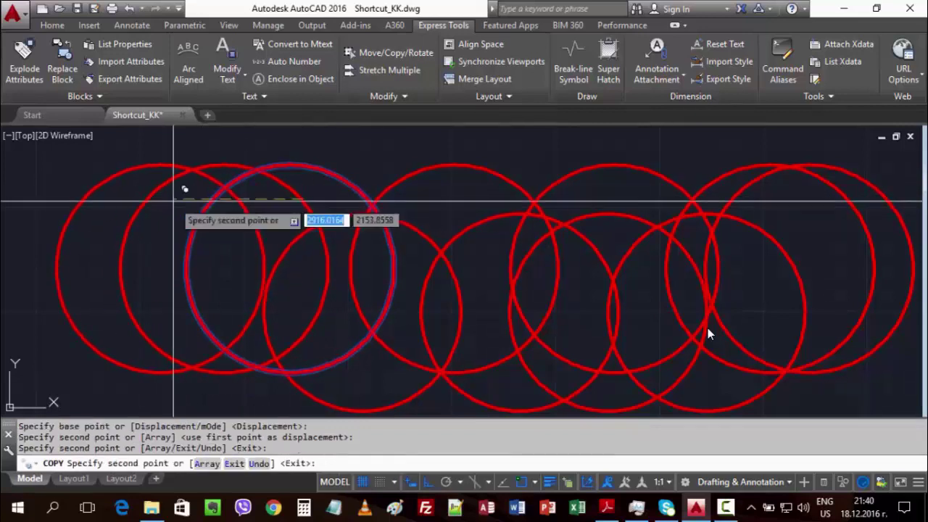
key("Return")
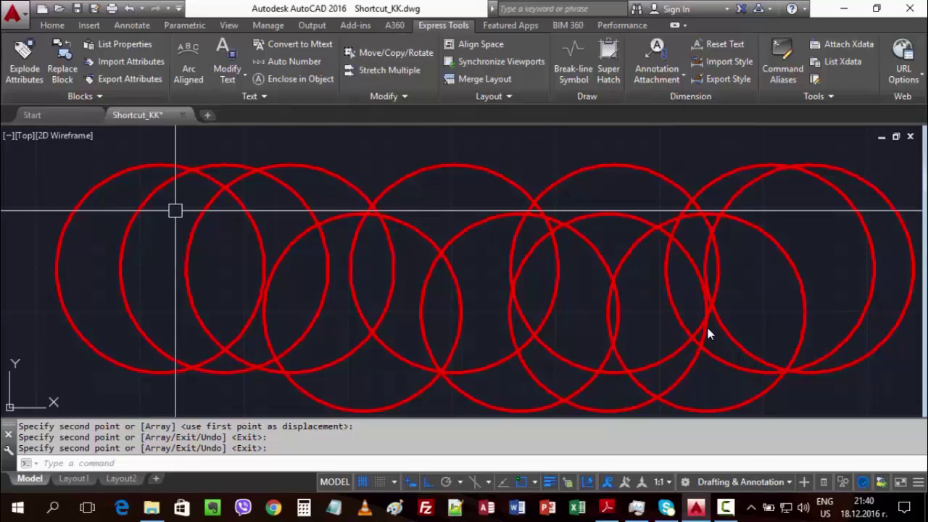
Open the Command Aliases editor and find the C alias for COPY in the list
left_click(783, 69)
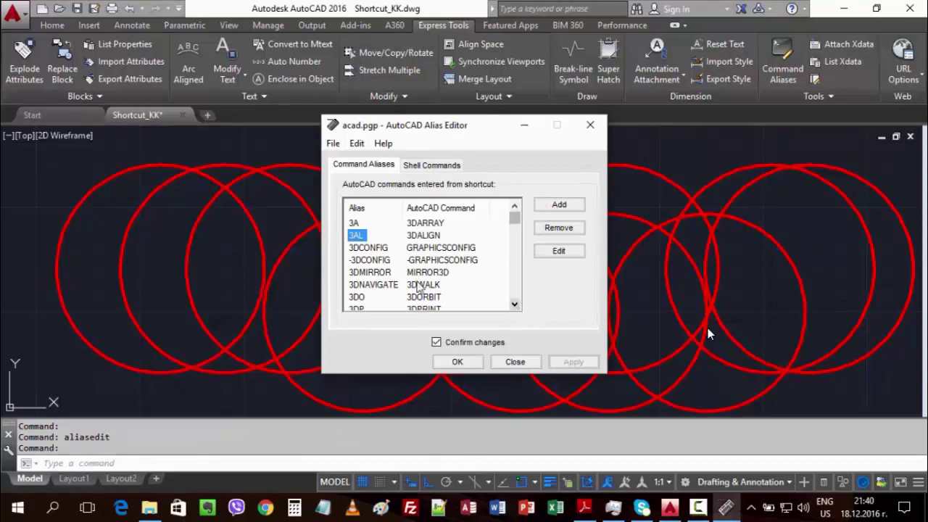
left_click(370, 287)
left_click(515, 305)
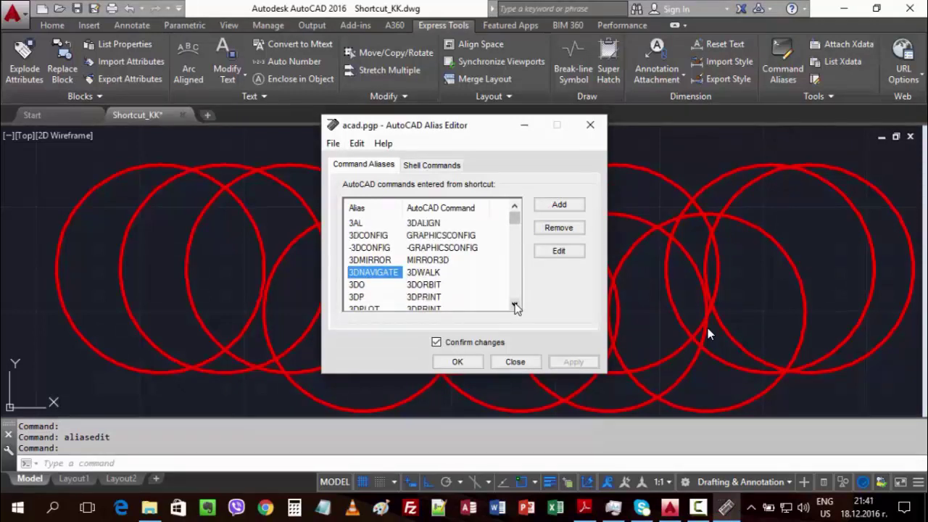
left_click_drag(515, 306, 514, 306)
left_click(360, 299)
key("c")
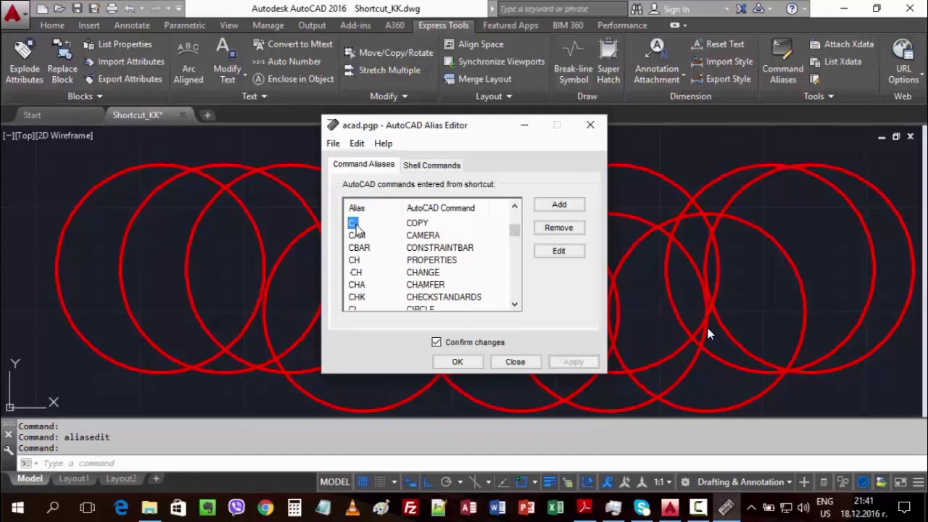
Replace the COPY alias C with the Cyrillic letter Ц using the Bulgarian keyboard layout
left_click(561, 251)
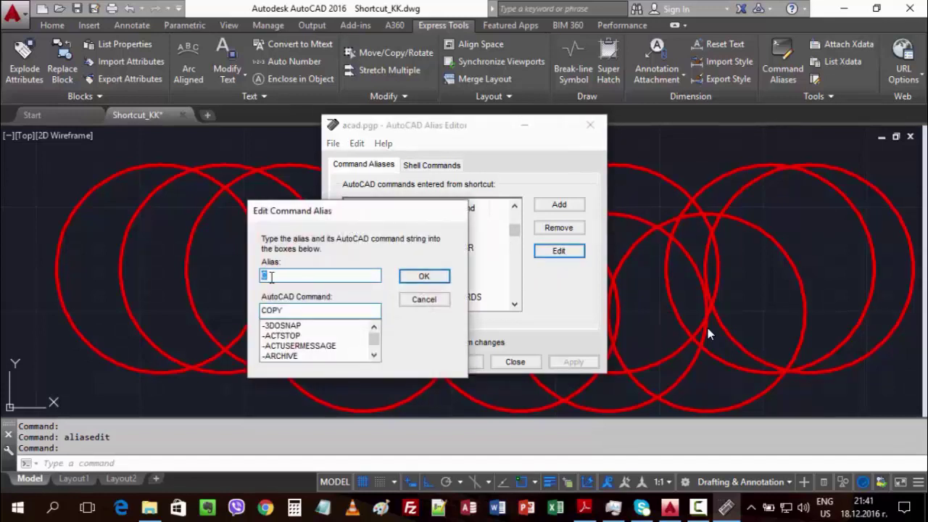
left_click(285, 276)
left_click_drag(261, 275, 276, 274)
key("alt+shift")
type("Ц")
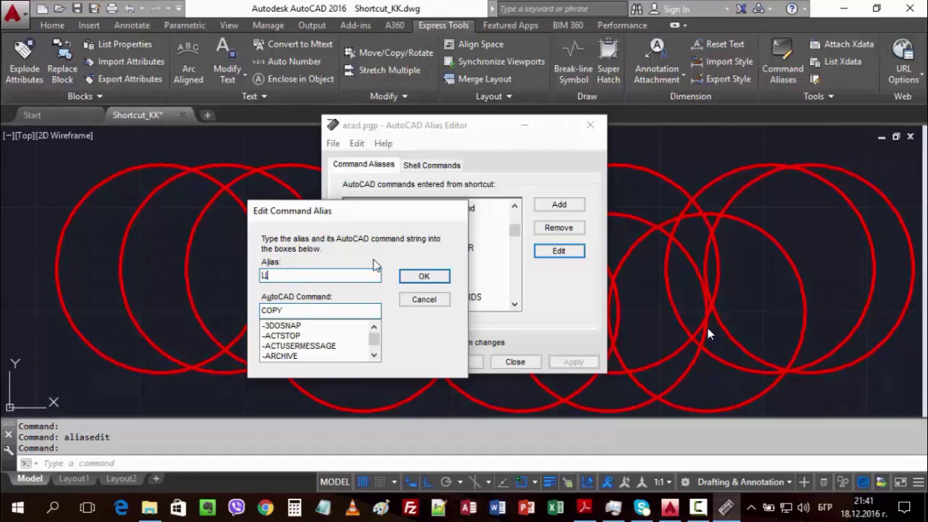
left_click(421, 280)
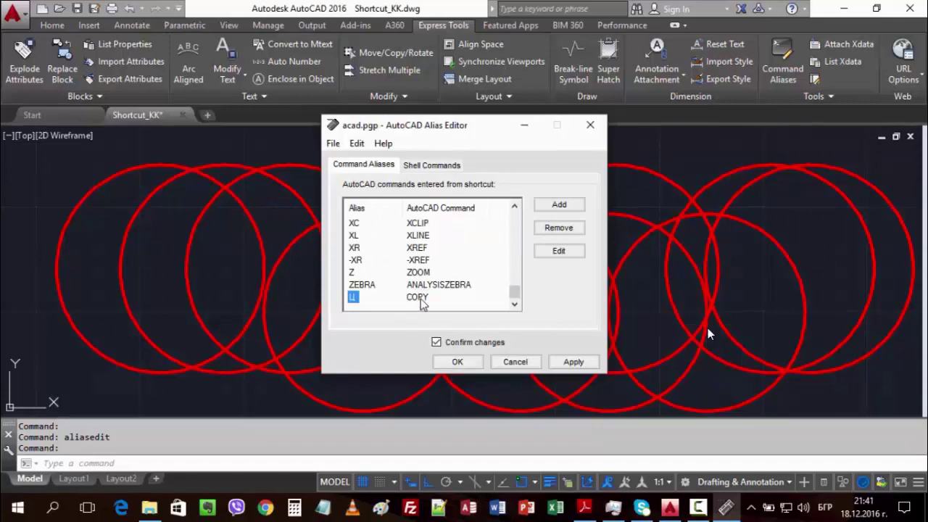
Apply the Ц alias, overwrite the existing acad.pgp, and close the Alias Editor
left_click(422, 305)
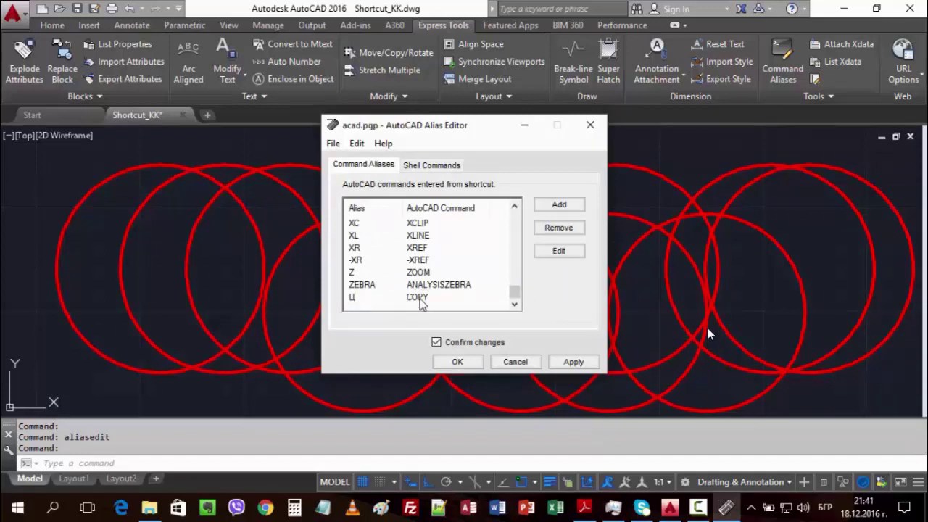
left_click(357, 301)
left_click(573, 362)
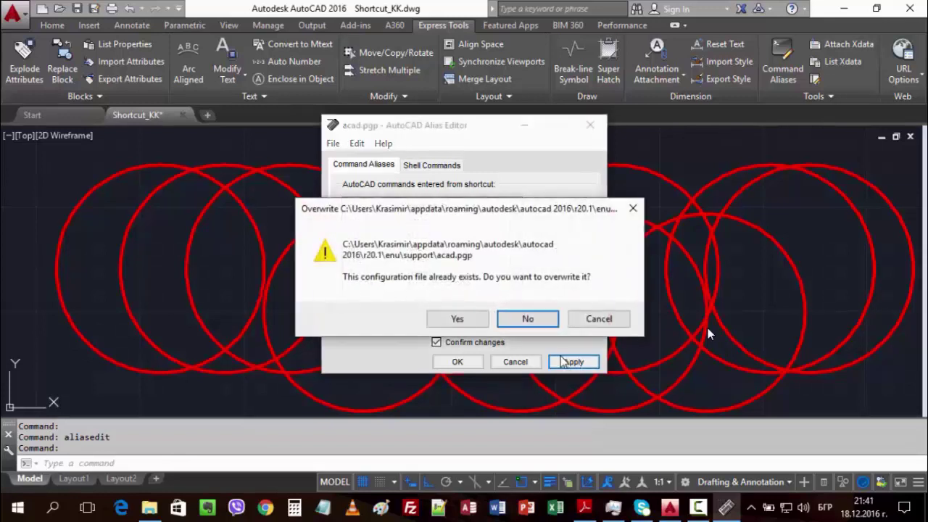
left_click(477, 325)
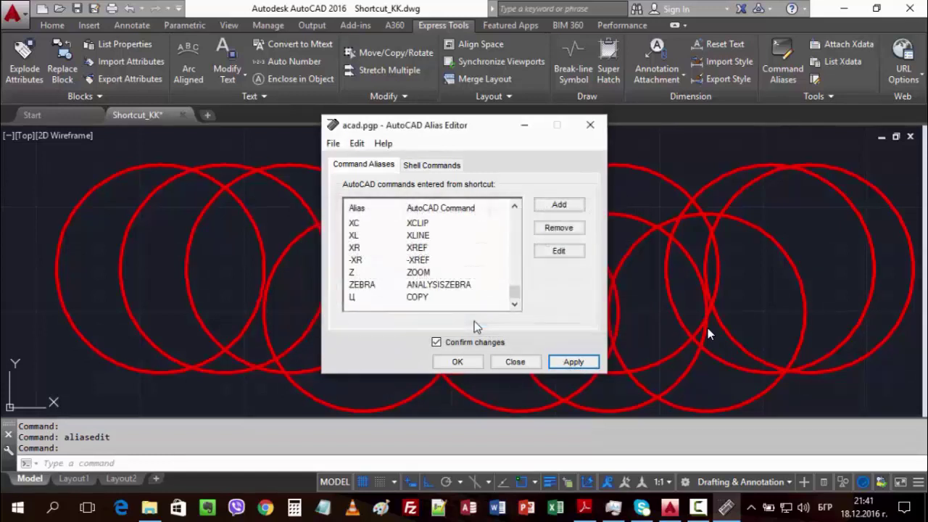
left_click(573, 312)
left_click(516, 362)
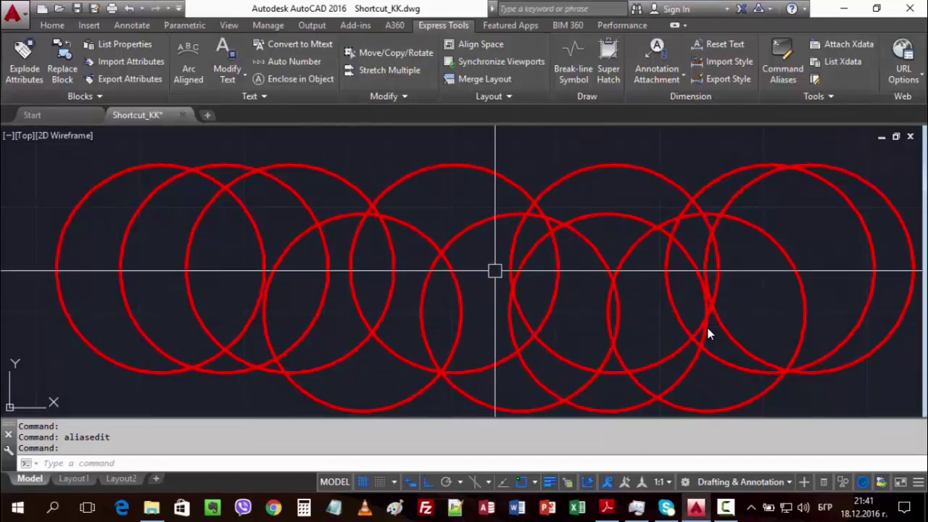
Zoom out and use the Ц alias to copy the leftmost circle three times further left
scroll(464, 269, "down", 3)
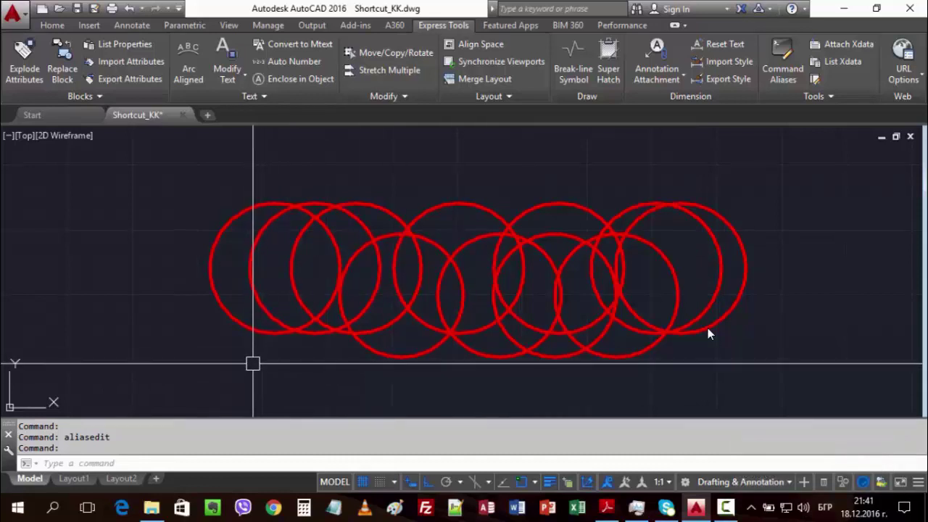
type("ц")
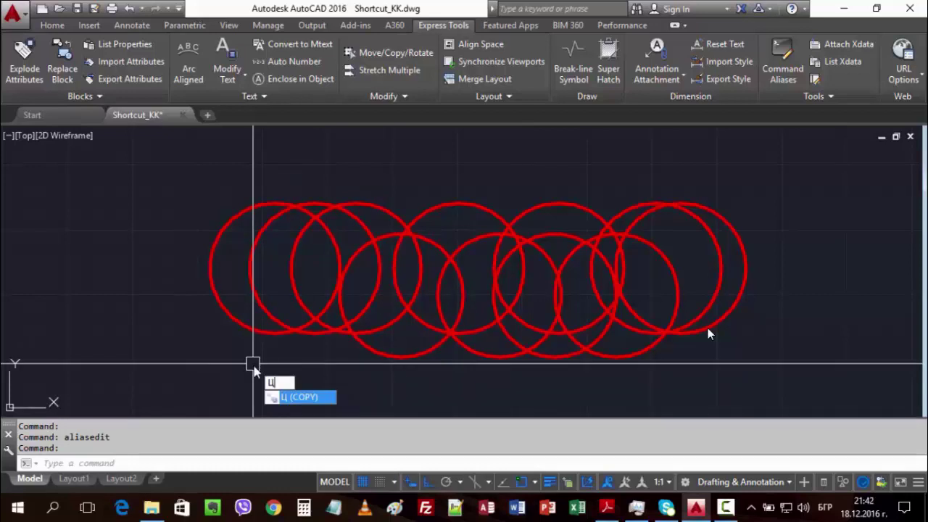
key("Return")
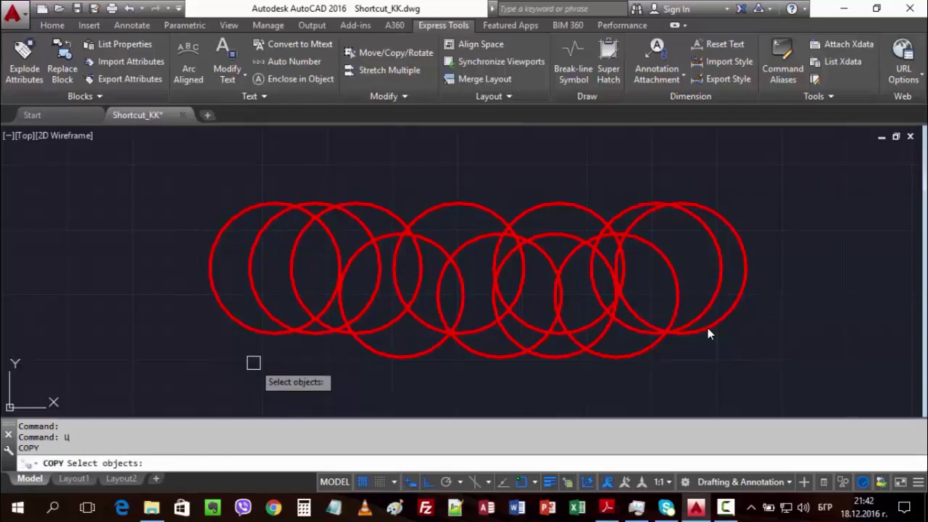
left_click(250, 332)
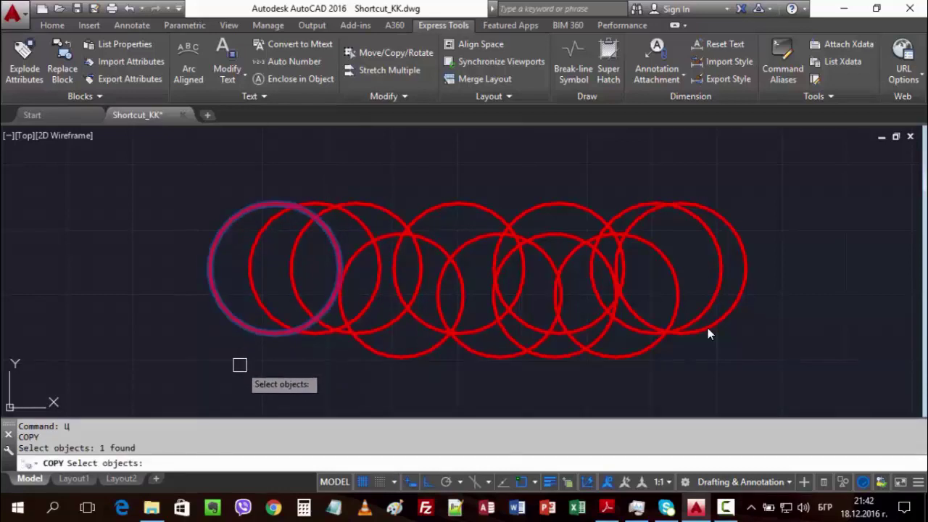
key("Return")
left_click(262, 360)
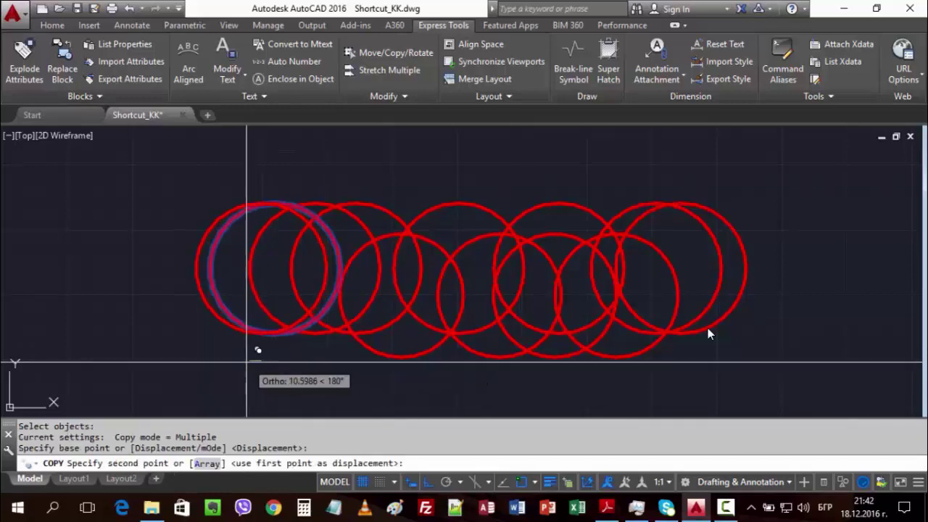
left_click(213, 360)
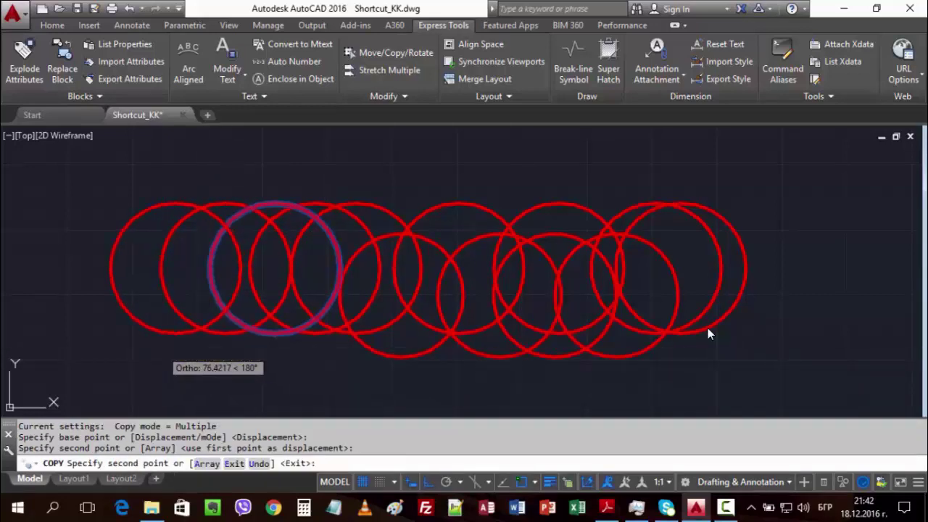
left_click(161, 360)
left_click(104, 358)
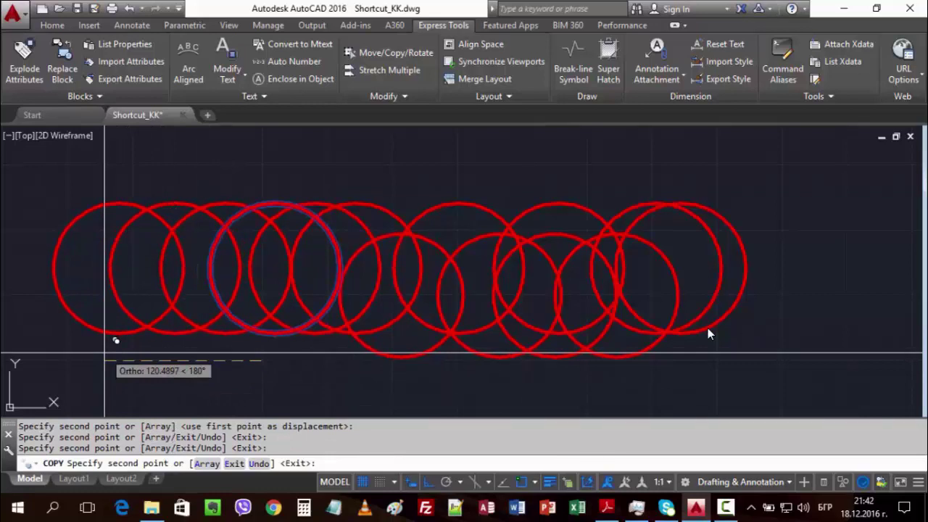
key("Return")
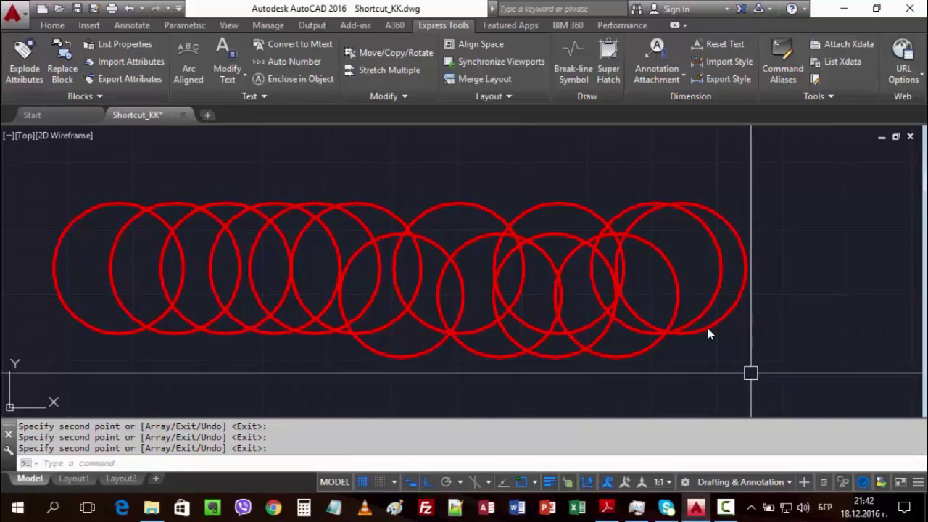
key("alt+shift")
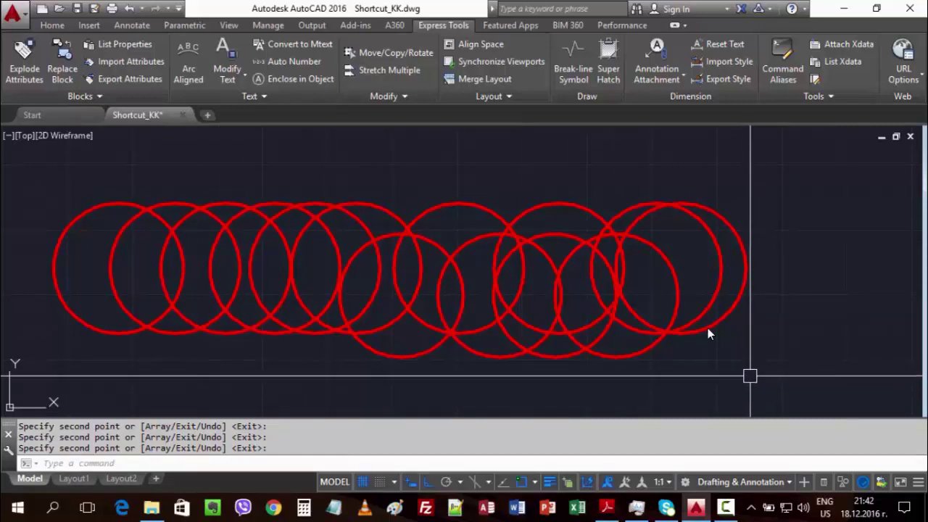
key("alt+shift")
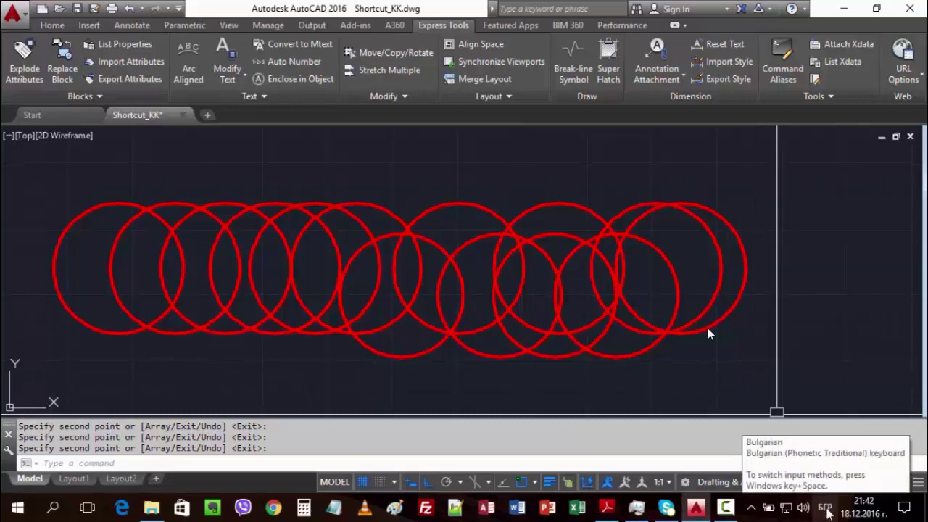
key("alt+shift")
left_click(825, 506)
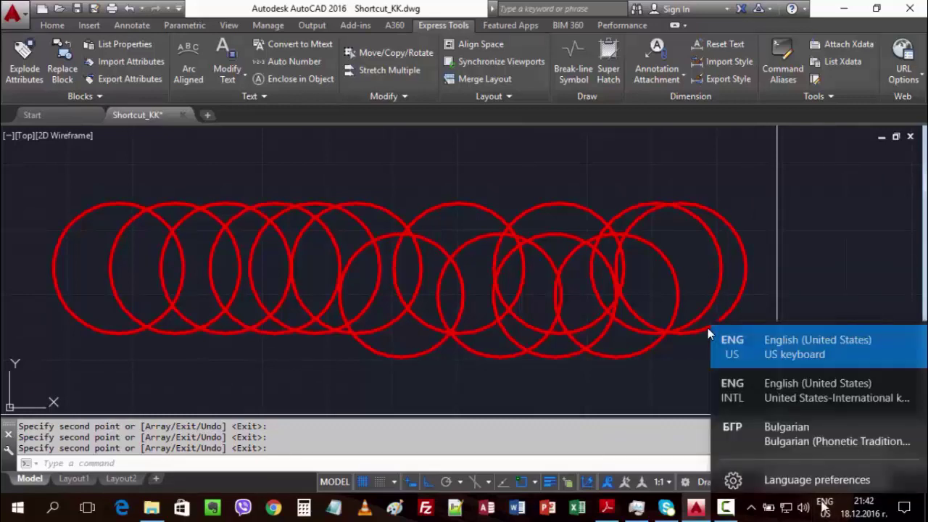
left_click(802, 432)
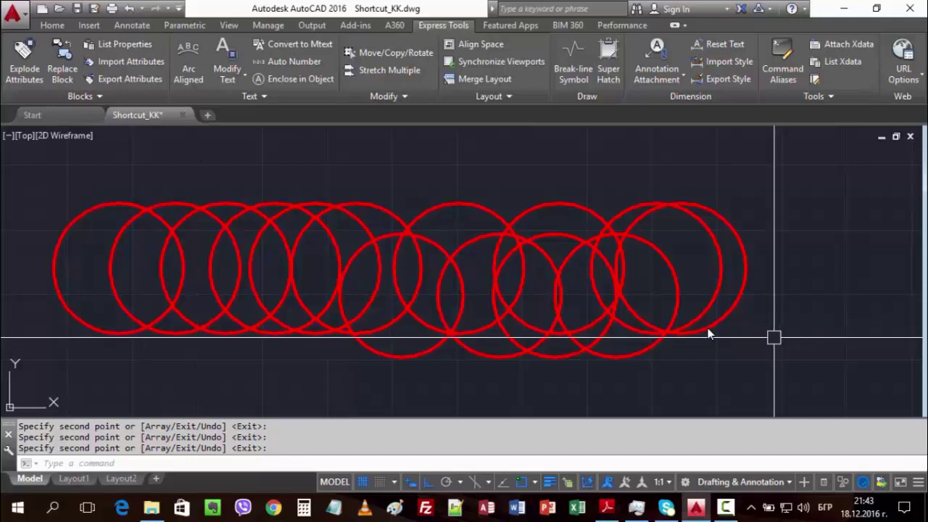
Bring up the alias PDF and highlight CO and C for COPY, and C and CC for CIRCLE
left_click(607, 508)
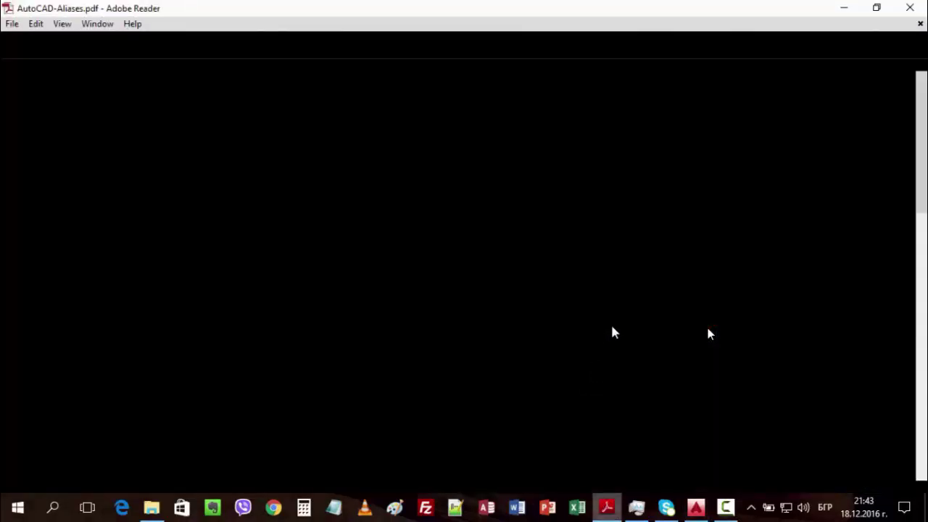
scroll(487, 282, "down", 2)
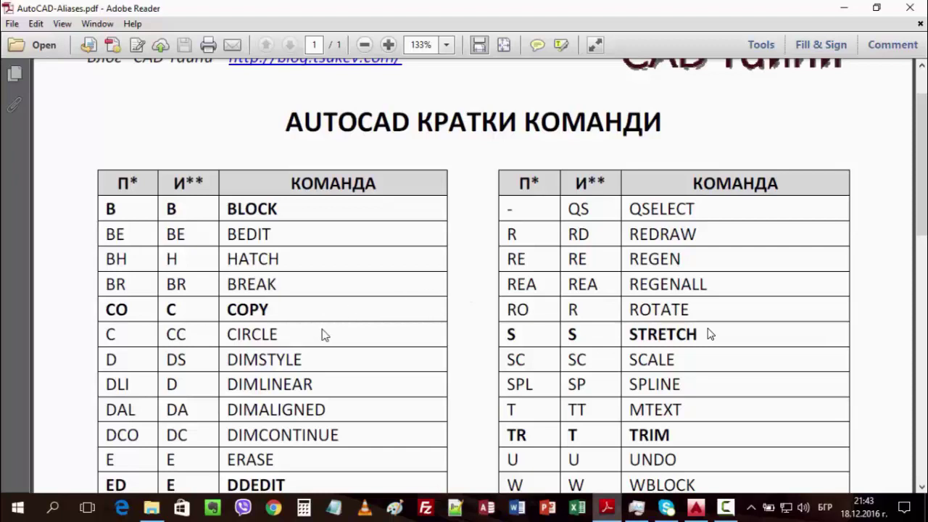
double_click(109, 311)
left_click(177, 310)
left_click_drag(177, 310, 162, 309)
left_click_drag(119, 338, 106, 336)
left_click_drag(186, 334, 166, 335)
Scroll through the PDF table, then minimize Adobe Reader to reveal the red-circle drawing
scroll(463, 334, "down", 2)
scroll(464, 333, "down", 3)
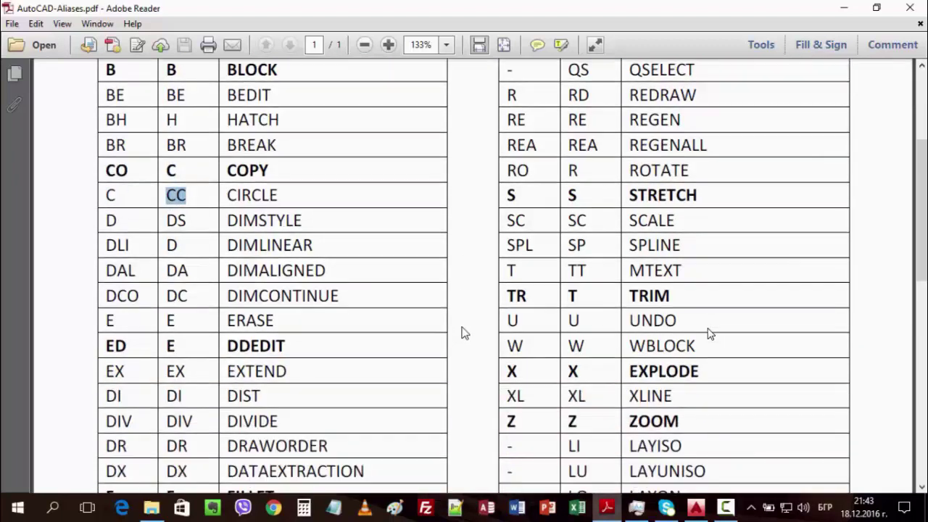
scroll(464, 333, "down", 1)
scroll(464, 333, "up", 4)
scroll(464, 333, "up", 2)
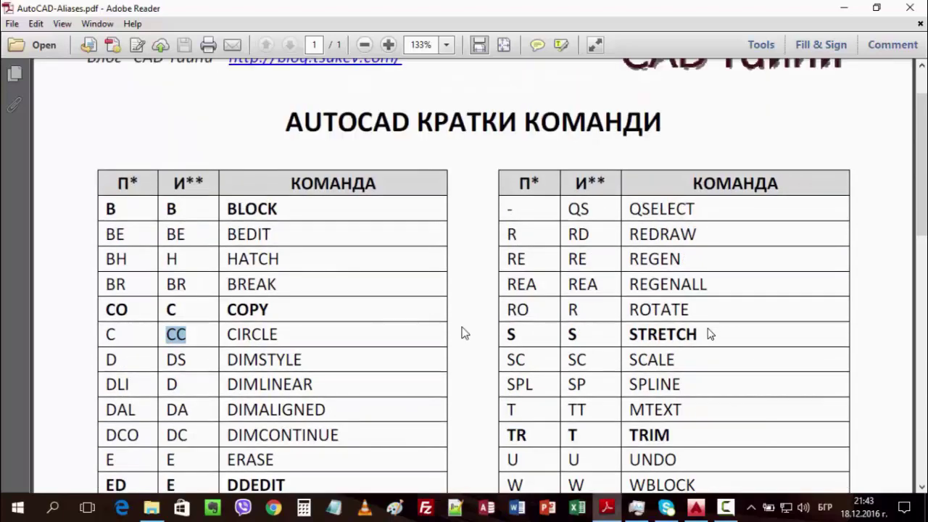
scroll(464, 332, "up", 2)
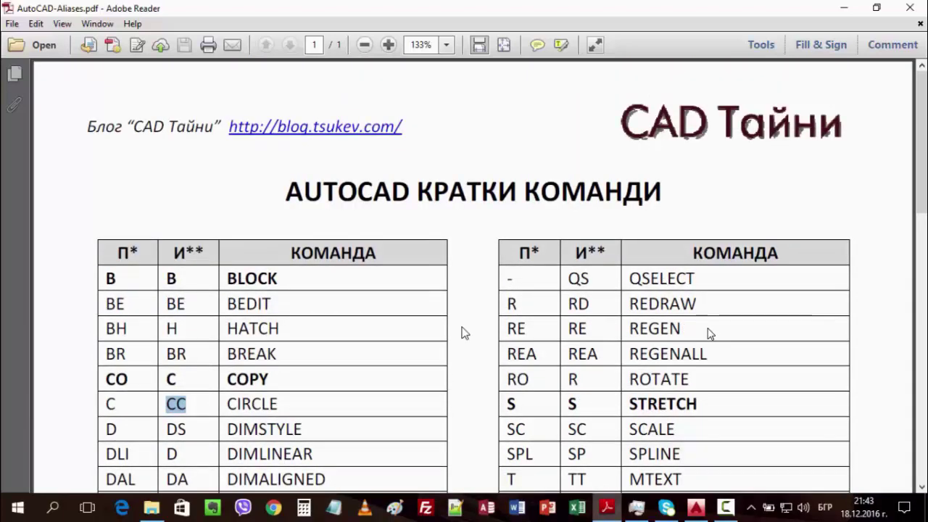
scroll(464, 333, "down", 2)
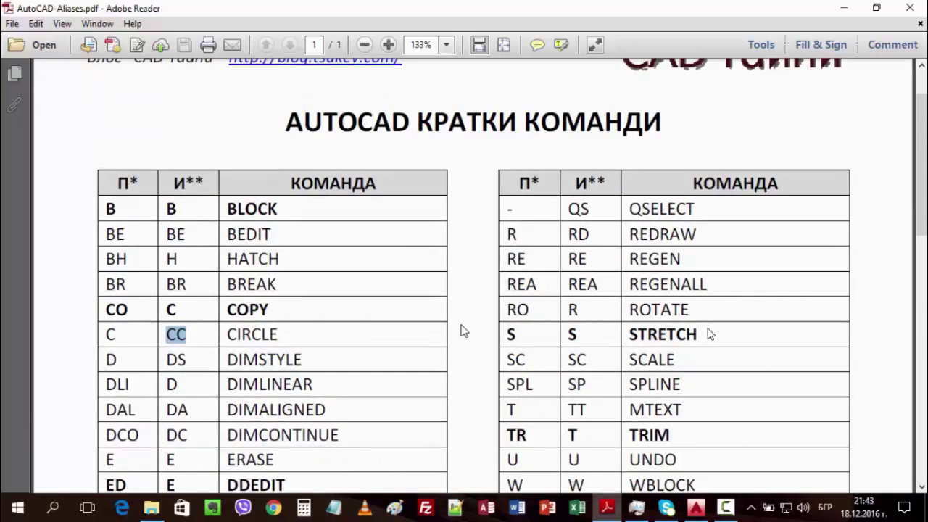
left_click(857, 10)
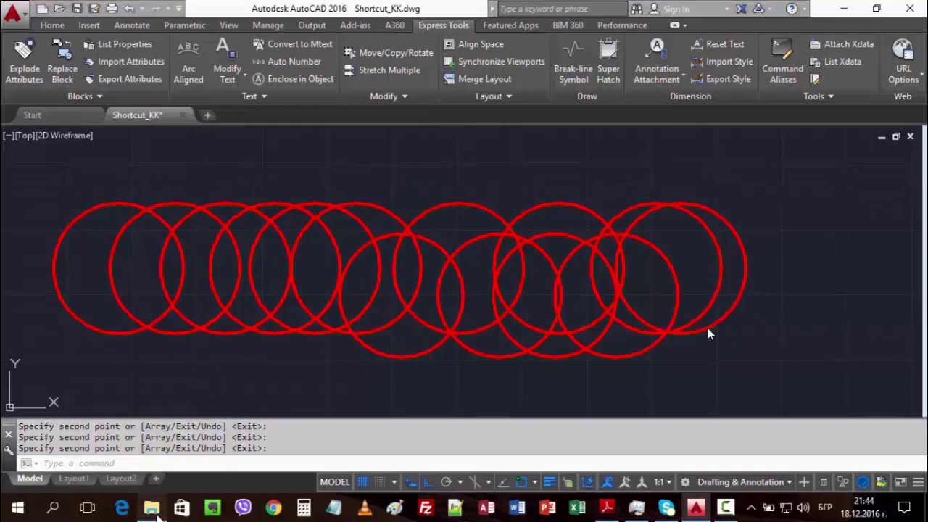
Show the AutoCAD 2016 Support folder under UserDataCache\en-us containing acad.pgp
left_click(153, 508)
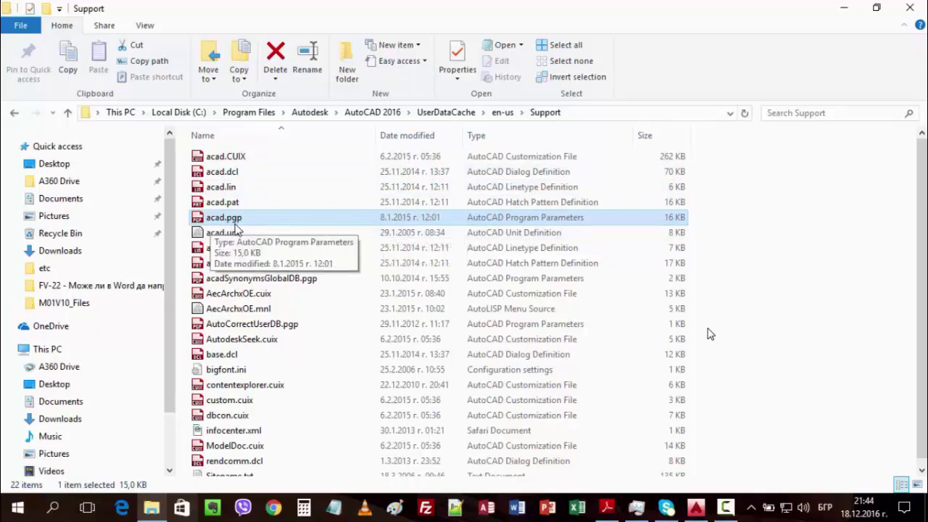
Cancel renaming acad.pgp, then return to the Shortcut_KK.dwg drawing of red circles
left_click(250, 221)
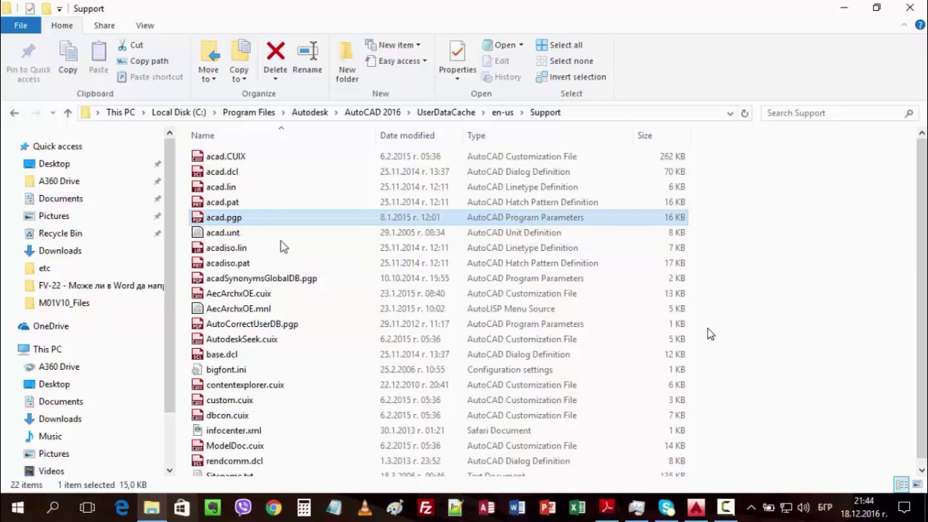
key("Escape")
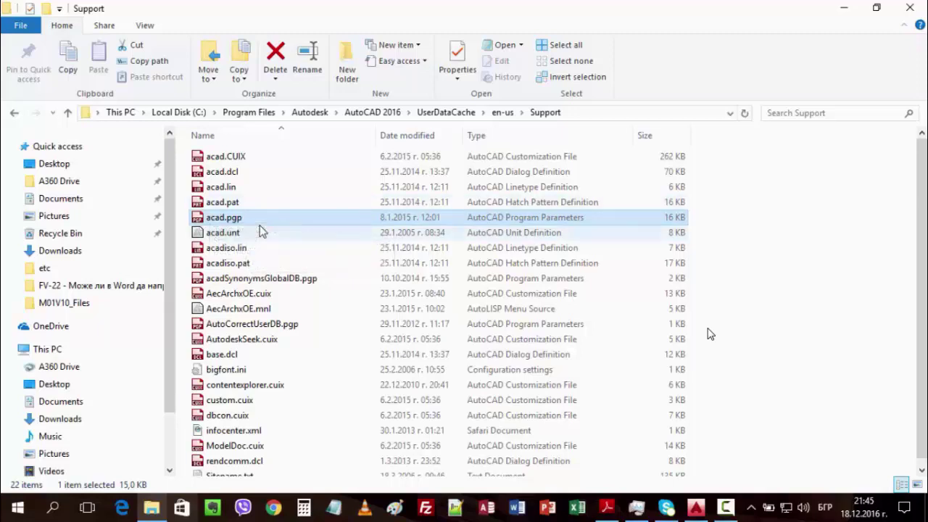
left_click(696, 508)
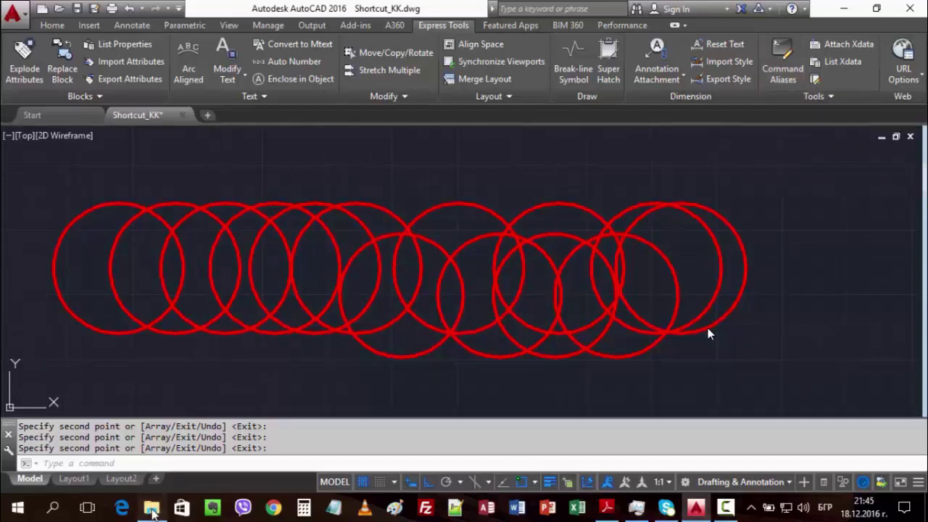
left_click(152, 508)
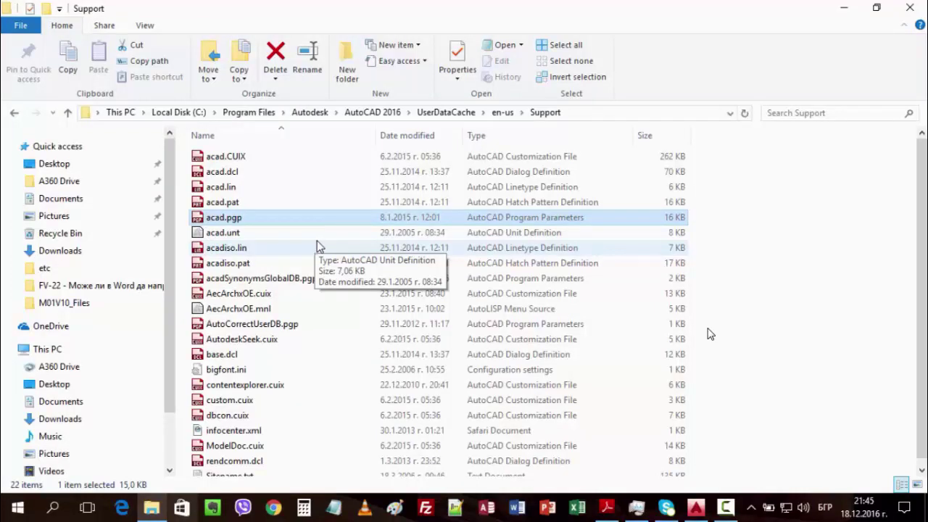
left_click(695, 507)
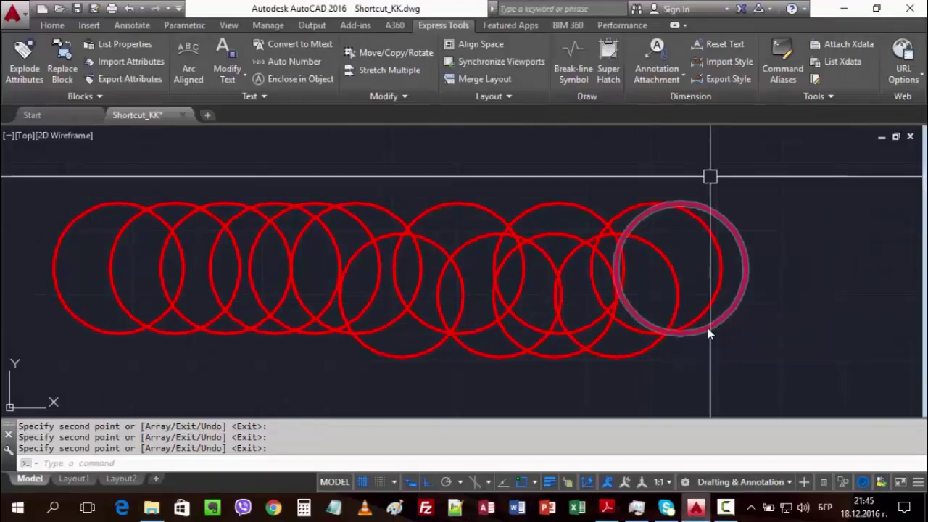
left_click(843, 8)
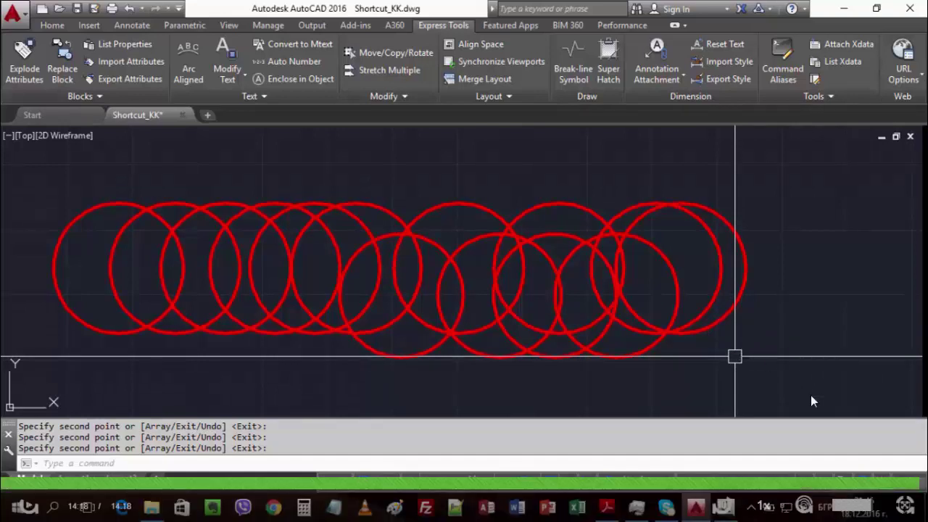
Exit full screen and open the Урок 12 page 'Бързи клавиши и кратки команди - II част'
left_click(905, 511)
scroll(301, 351, "down", 3)
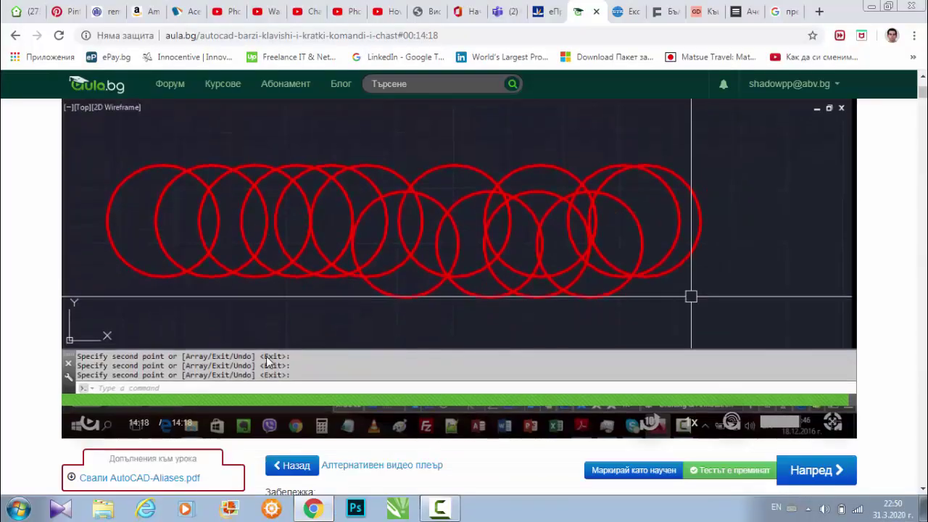
scroll(164, 358, "down", 3)
scroll(164, 358, "down", 3)
scroll(155, 365, "down", 2)
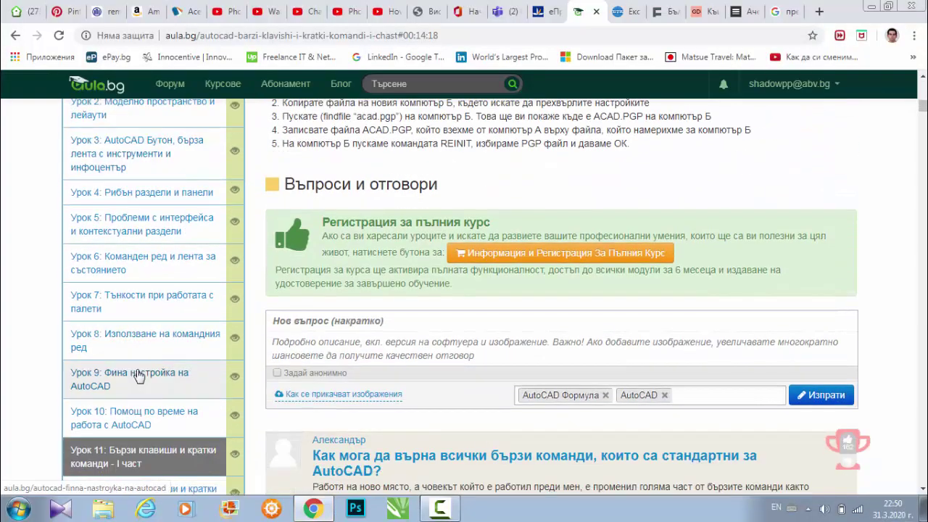
scroll(151, 369, "down", 2)
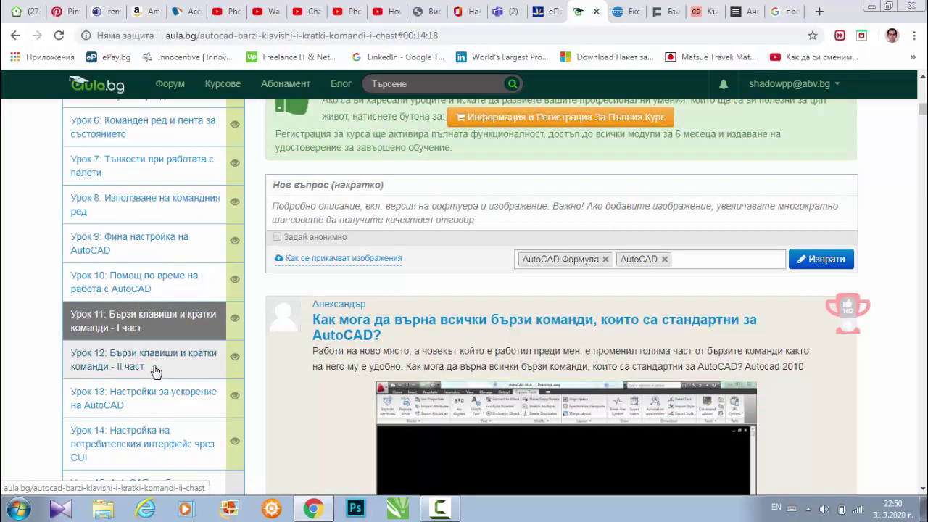
left_click(156, 370)
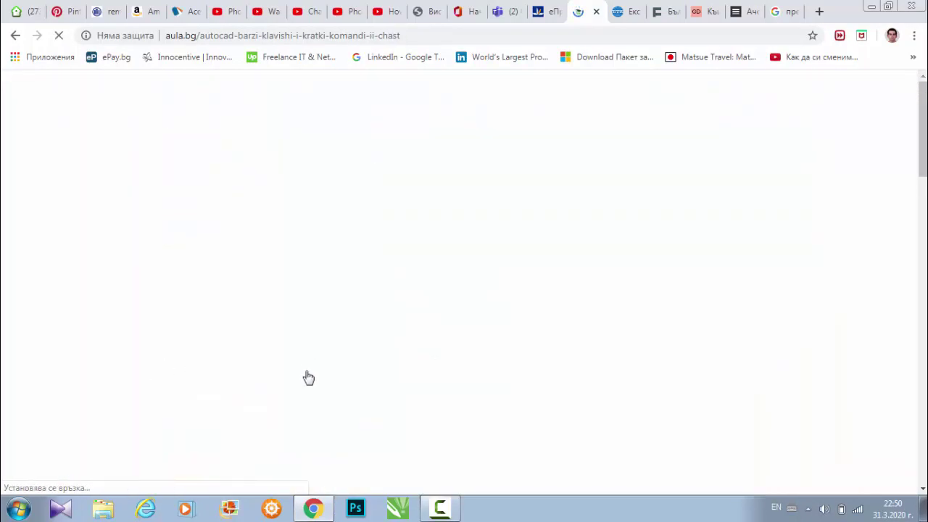
scroll(316, 373, "down", 1)
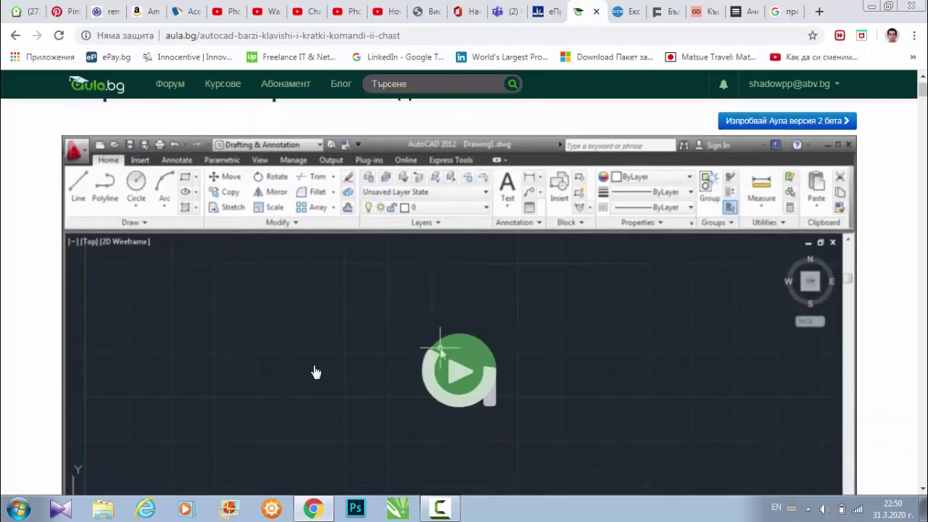
scroll(316, 373, "down", 1)
Play the Lesson 12 video full screen through 2:05, then return to the lesson page
left_click(458, 304)
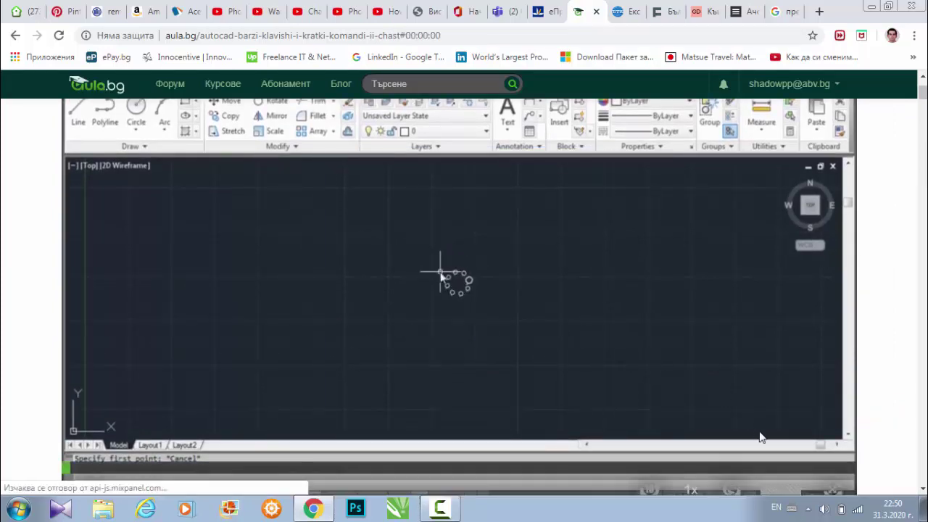
left_click(829, 420)
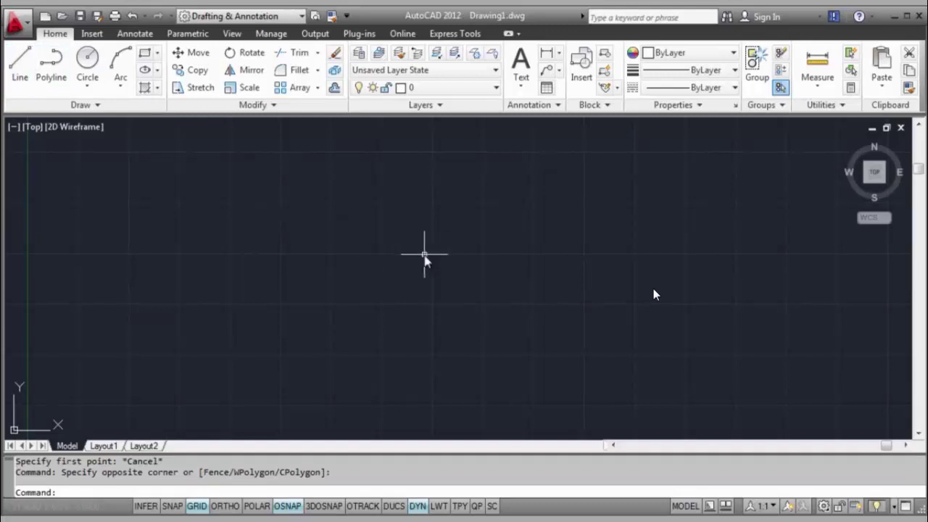
type("l")
key("Return")
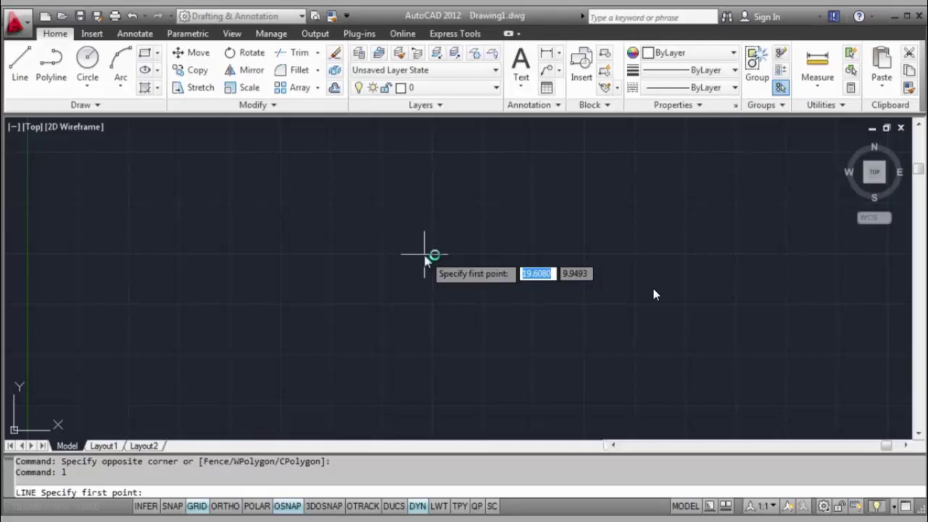
key("Escape")
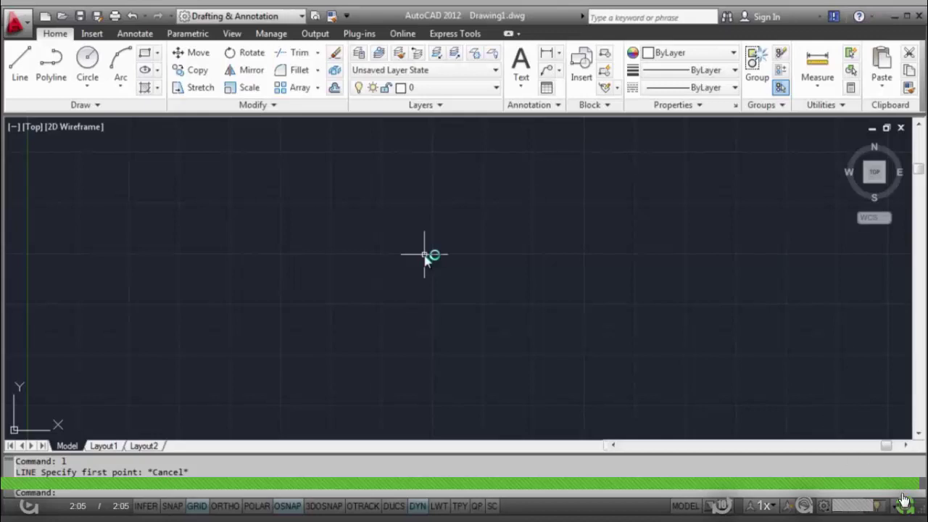
key("Escape")
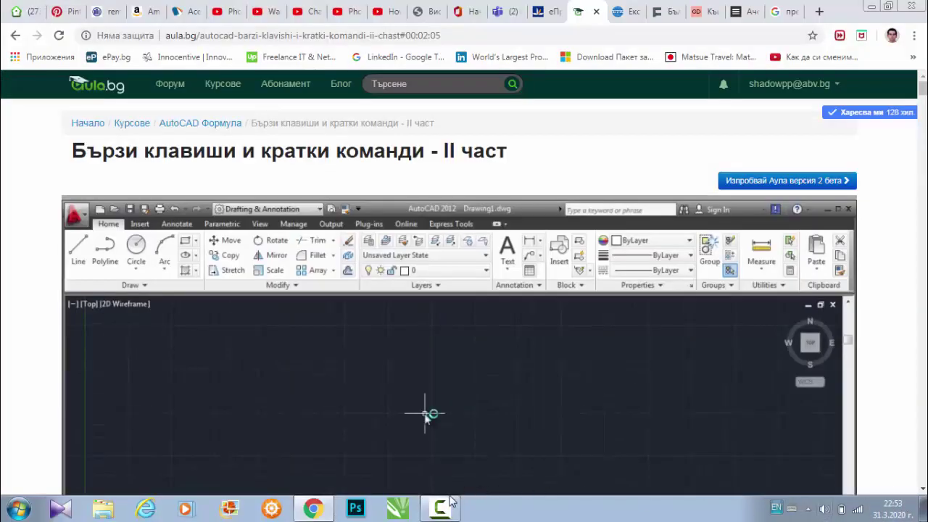